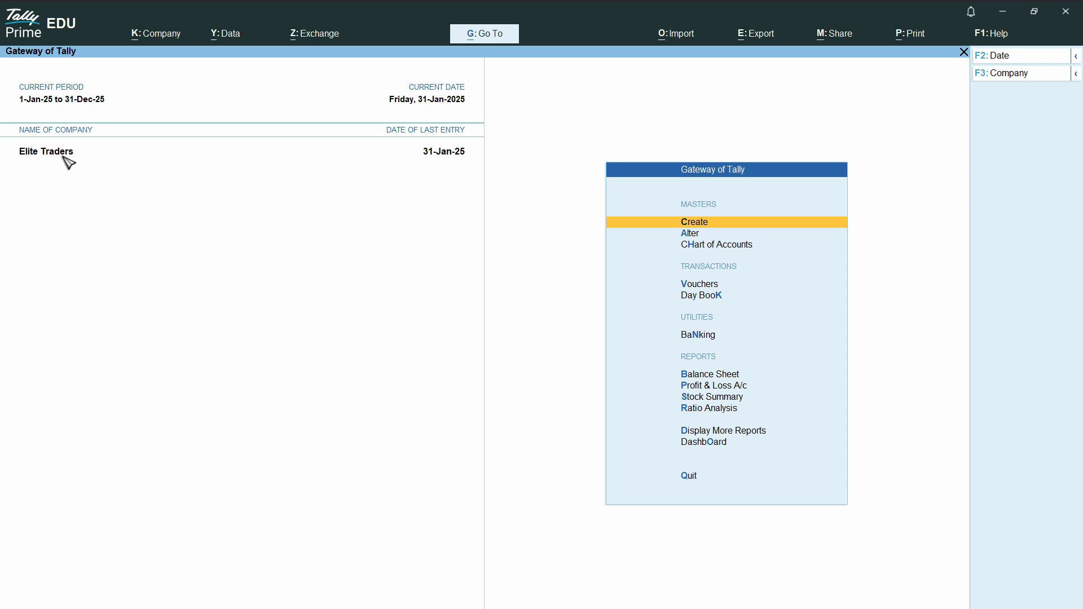
- Alter the Elite Traders company so its state is Dubai in the UAE
left_click(158, 38)
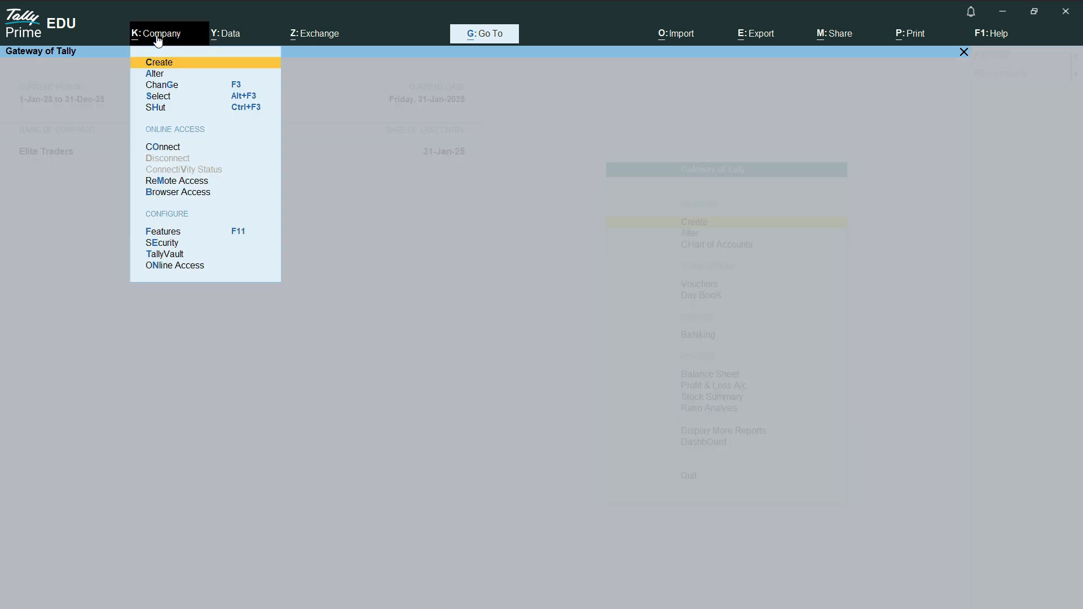
left_click(167, 77)
left_click(175, 206)
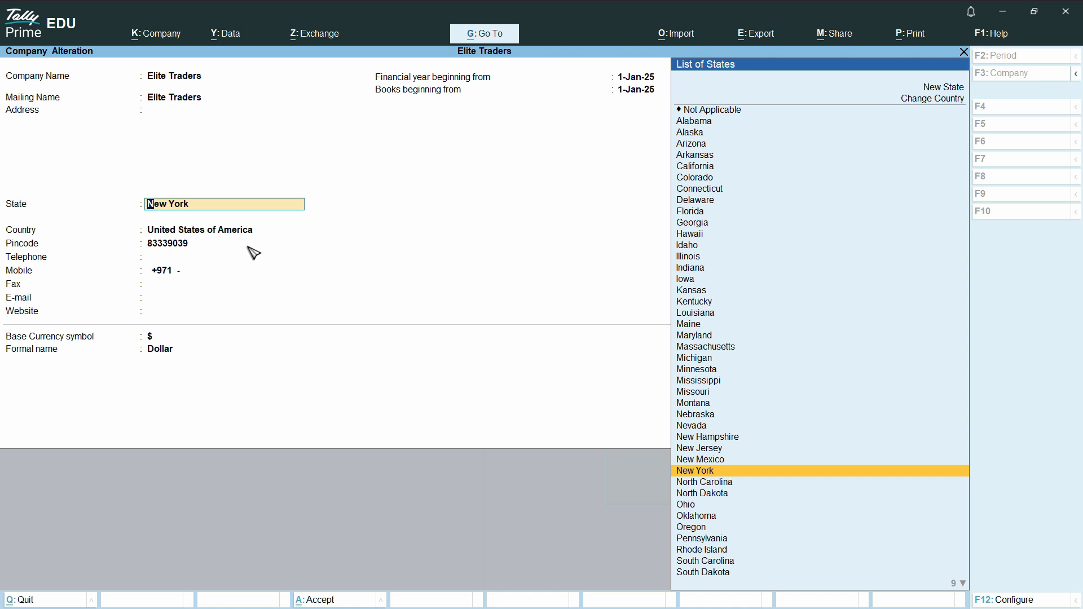
type("Dub")
key("Return")
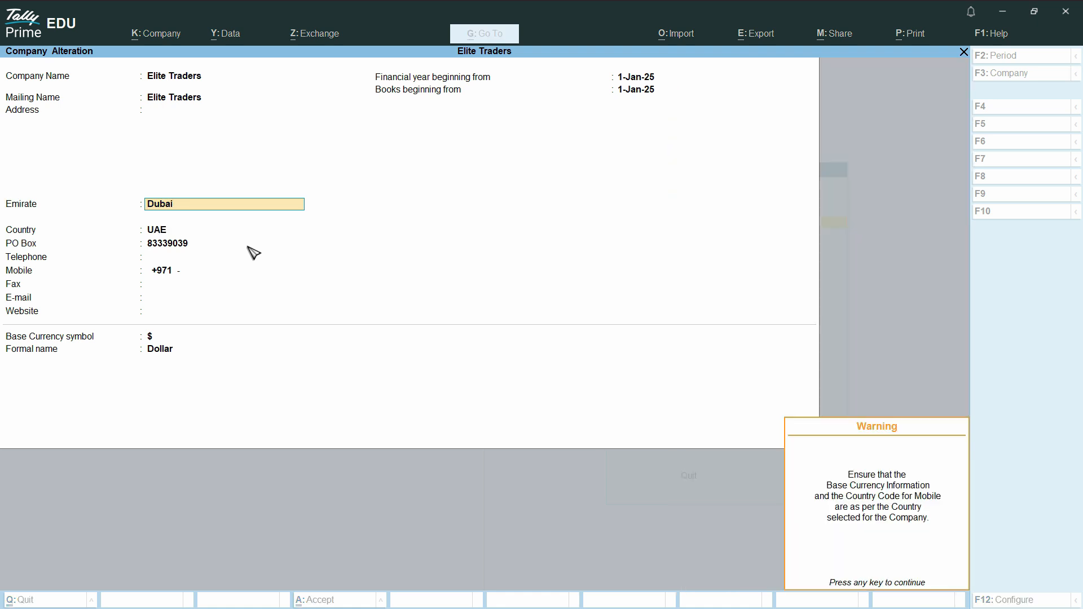
key("Return")
- Set the company's base currency symbol to AED with the formal name Dirhams, and save the company
key("Return")
key("Return")
key("Return")
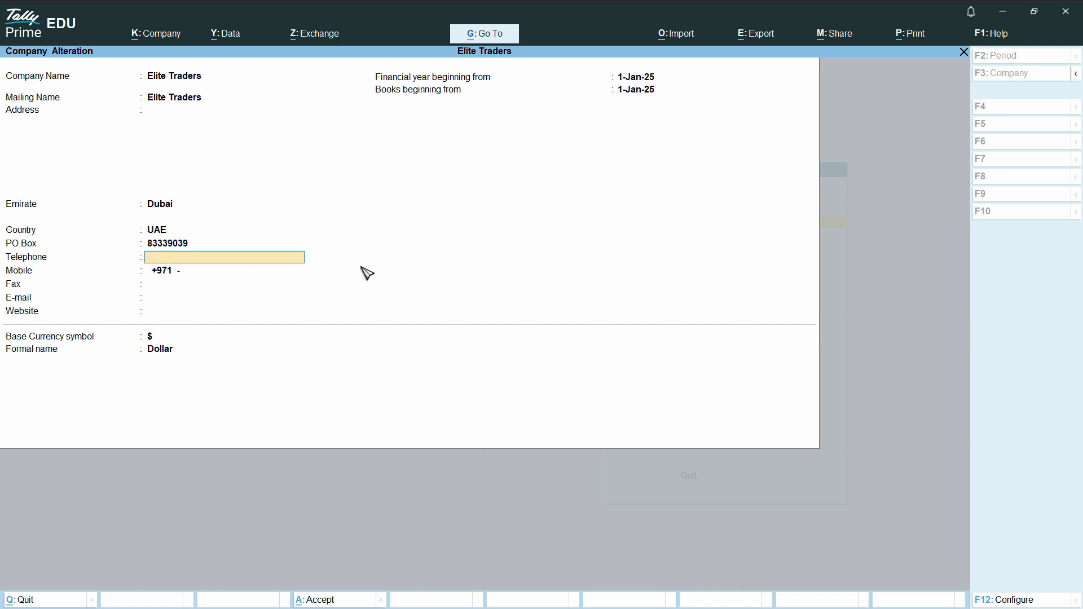
key("Return")
key("Return")
key("Return")
key("Return")
key("Return")
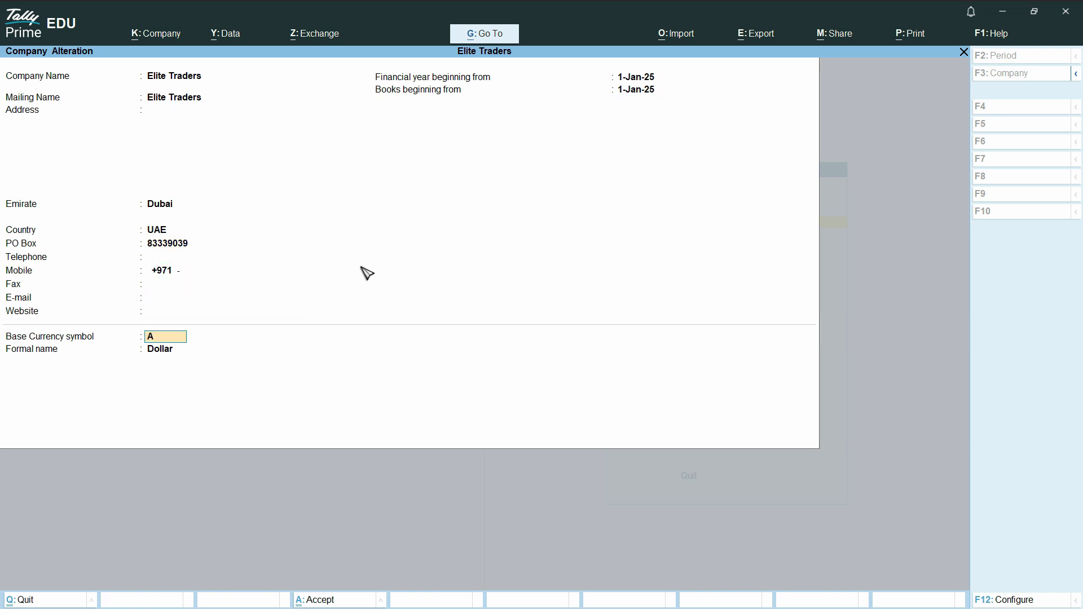
key("Return")
type("Di")
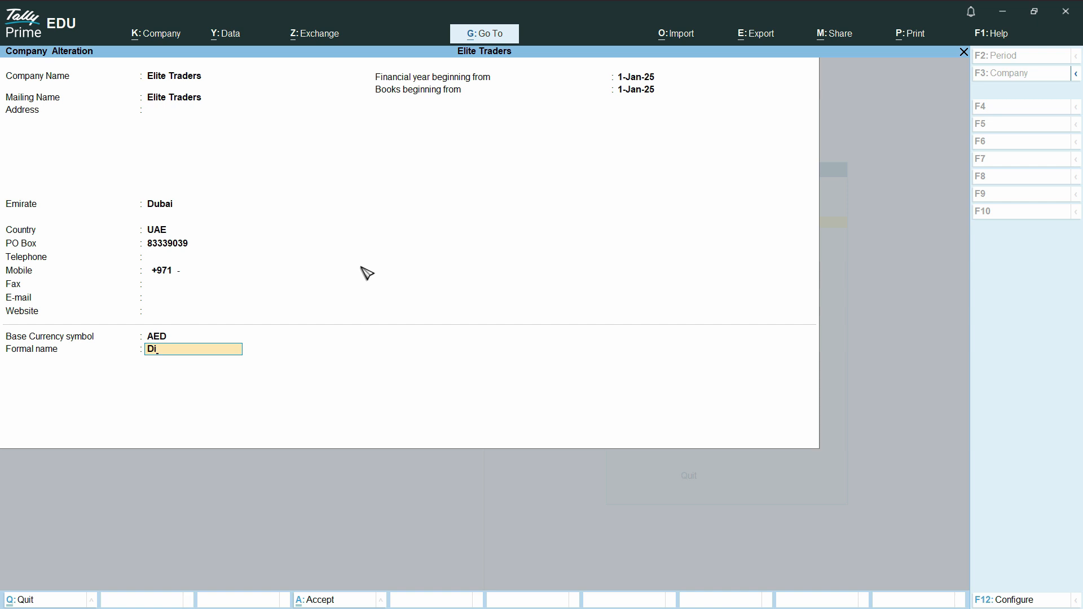
type("rhams")
key("ctrl")
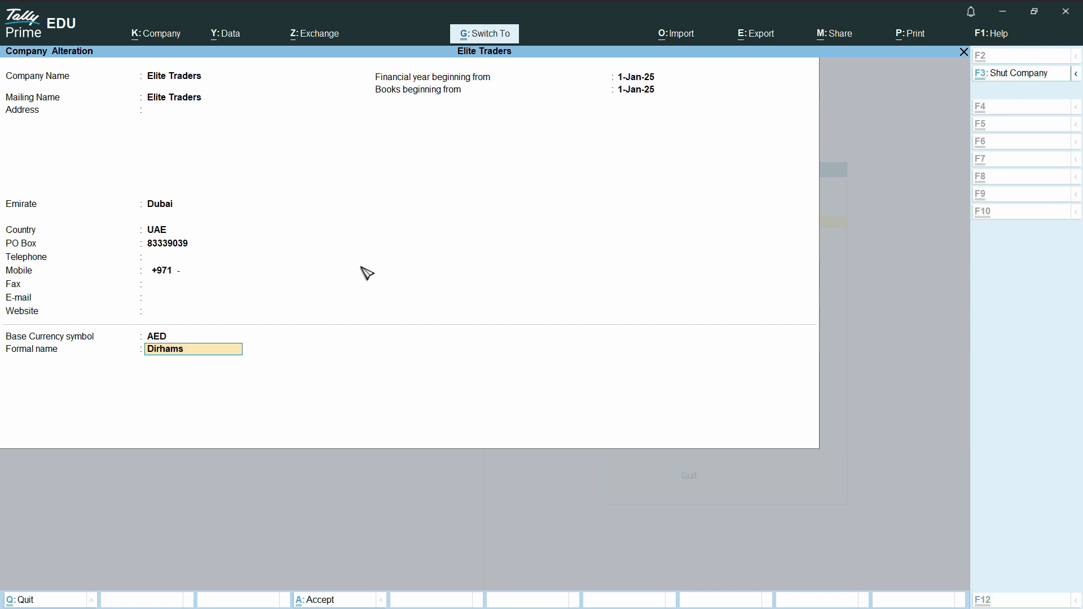
key("ctrl+a")
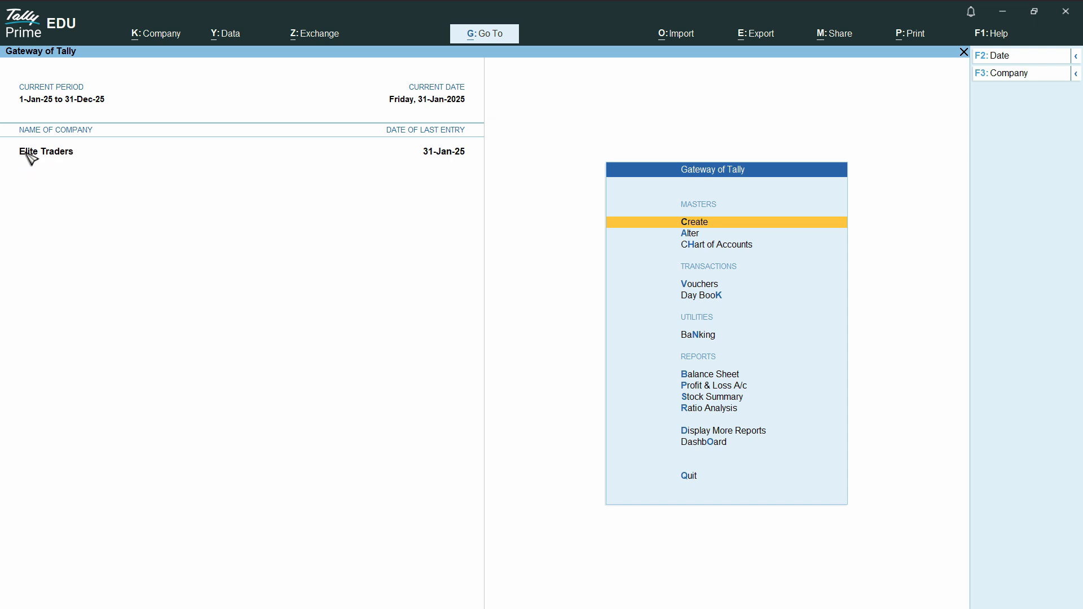
- Start a new currency master with the symbol $ and the formal name Dollars
left_click(713, 225)
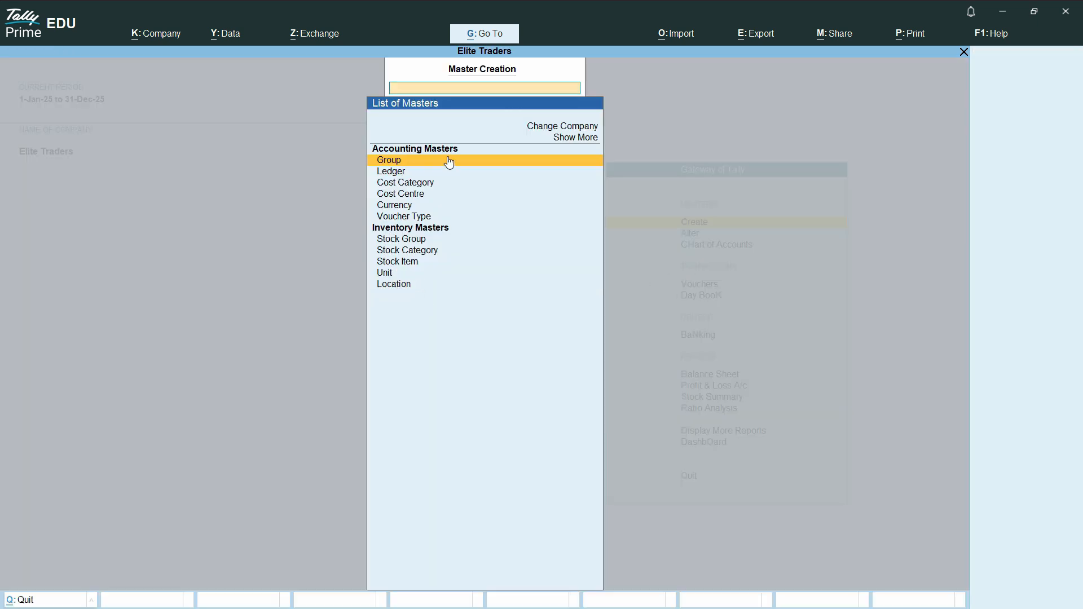
left_click(398, 206)
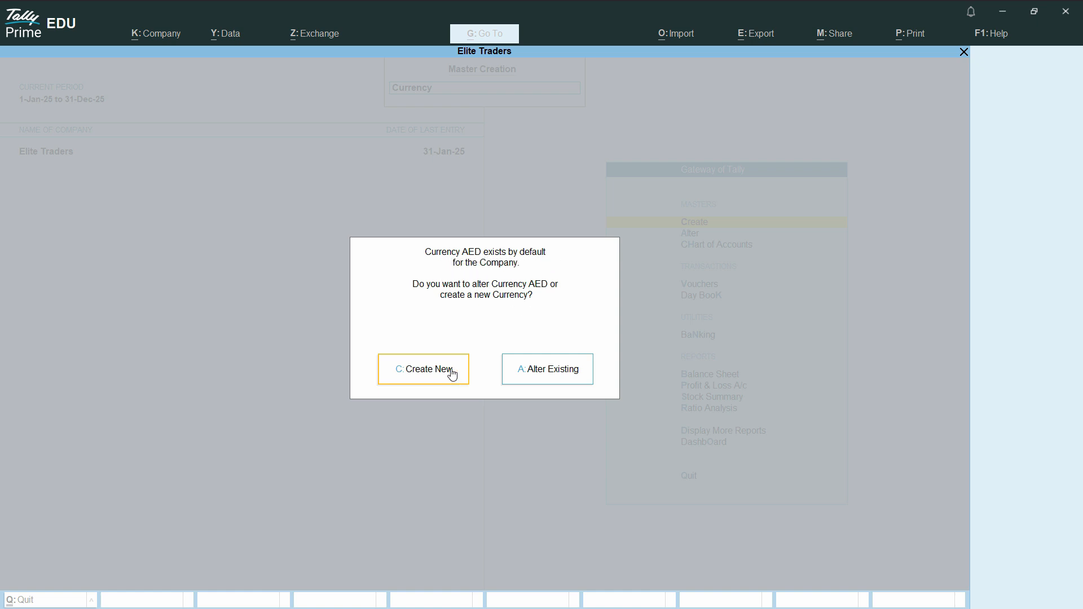
left_click(427, 375)
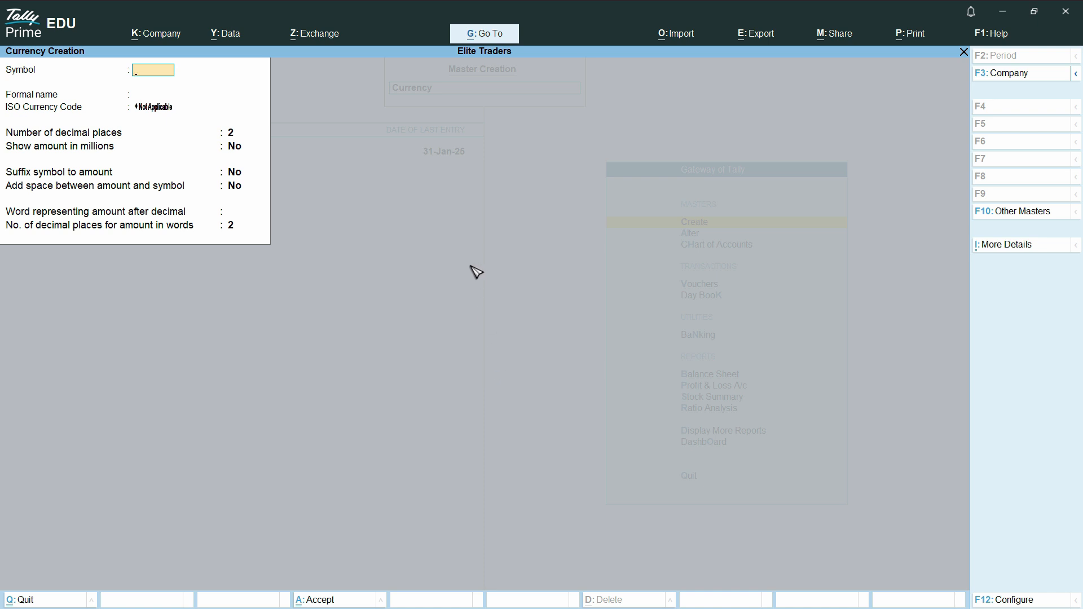
key("Return")
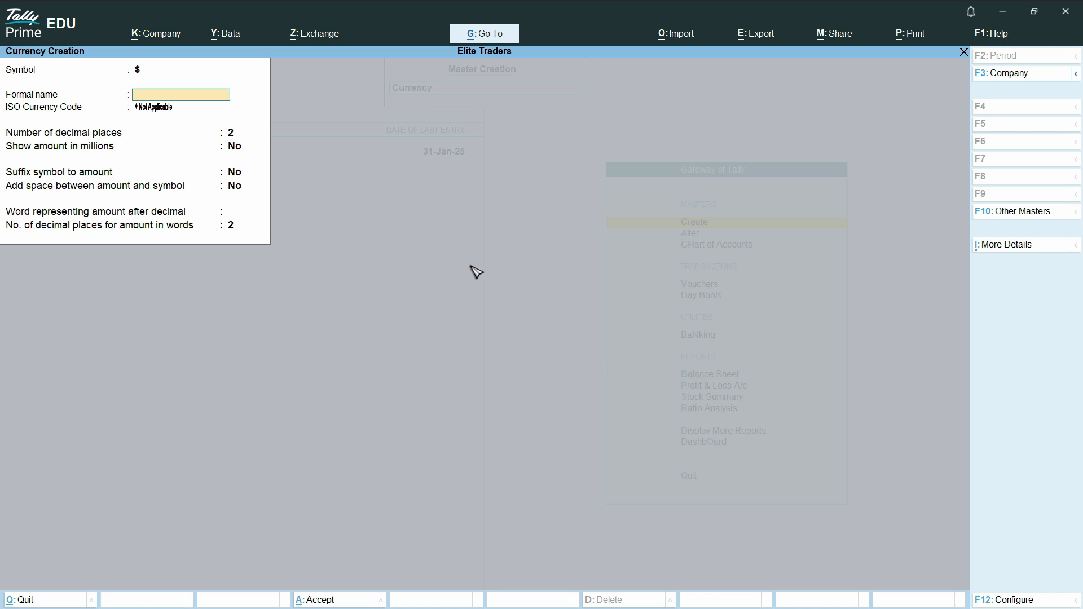
type("Dollars")
key("Return")
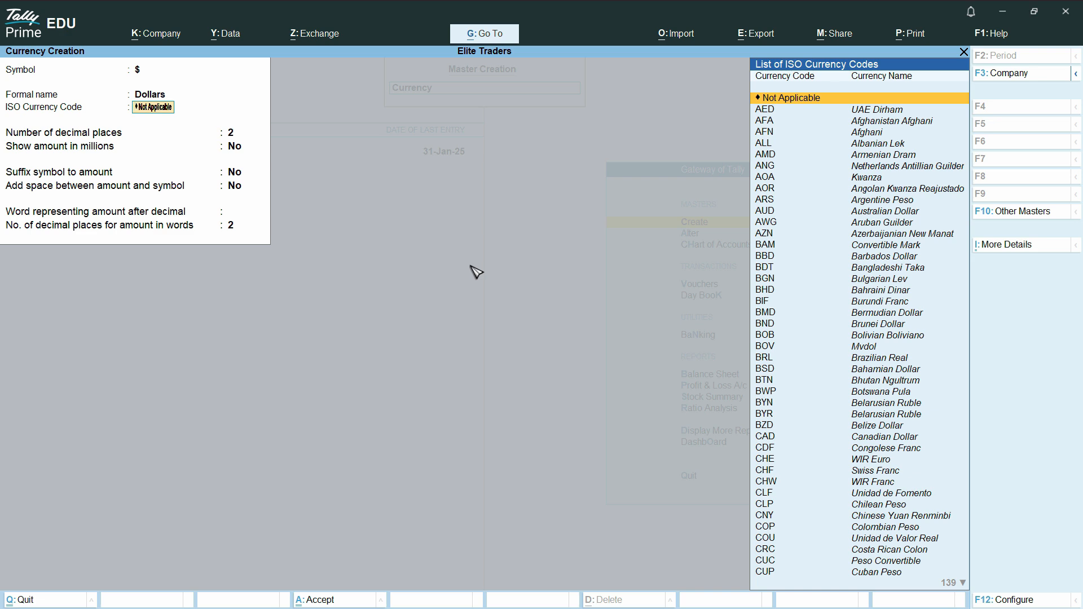
- Set the new currency's ISO currency code to USD (US Dollar)
type("Un")
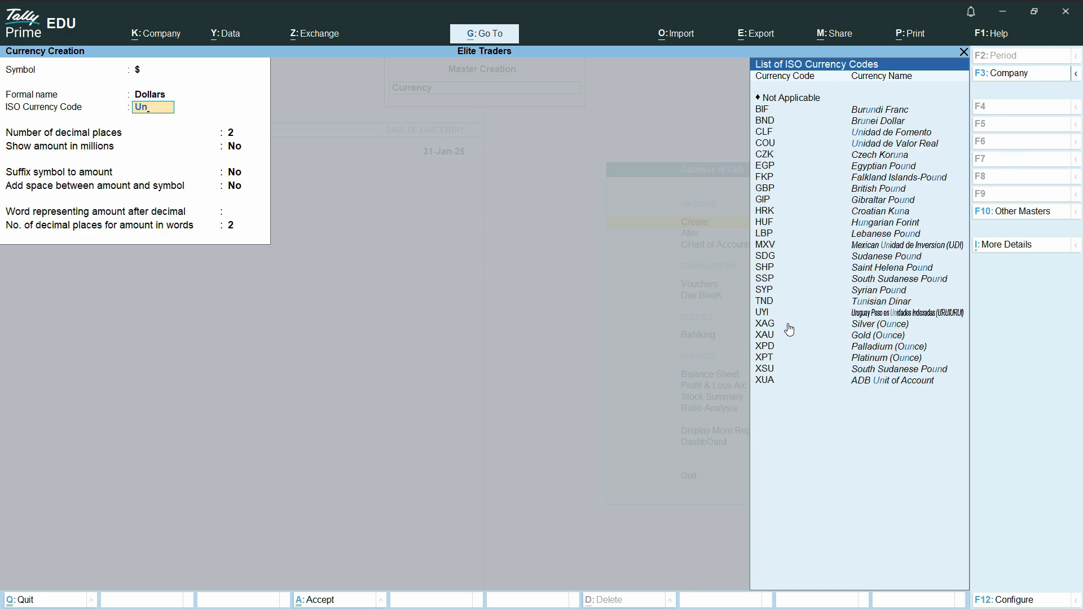
type("d")
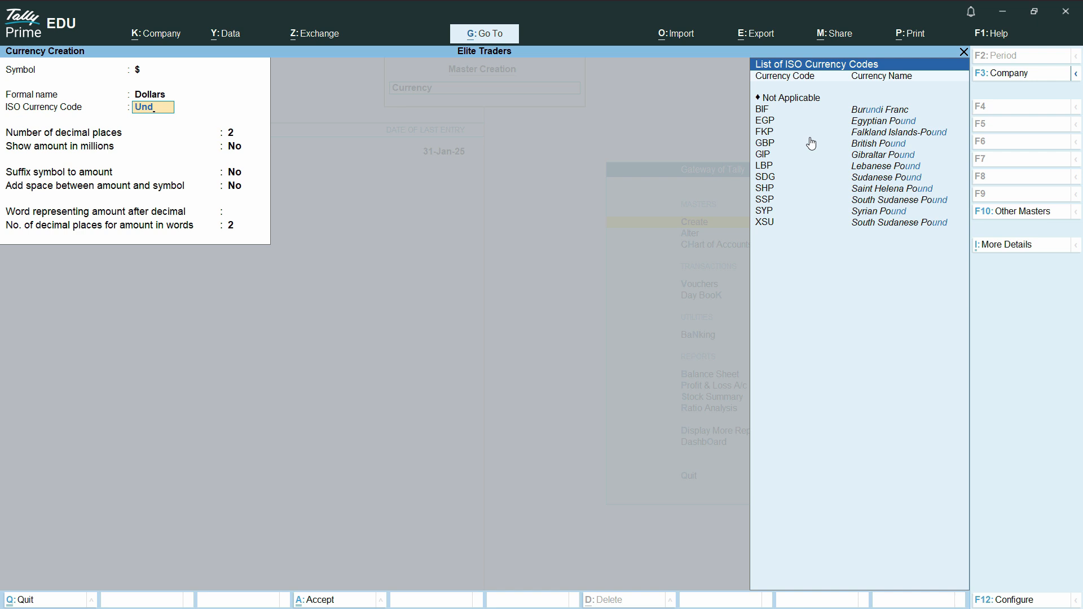
key("BackSpace")
key("BackSpace")
type("sd")
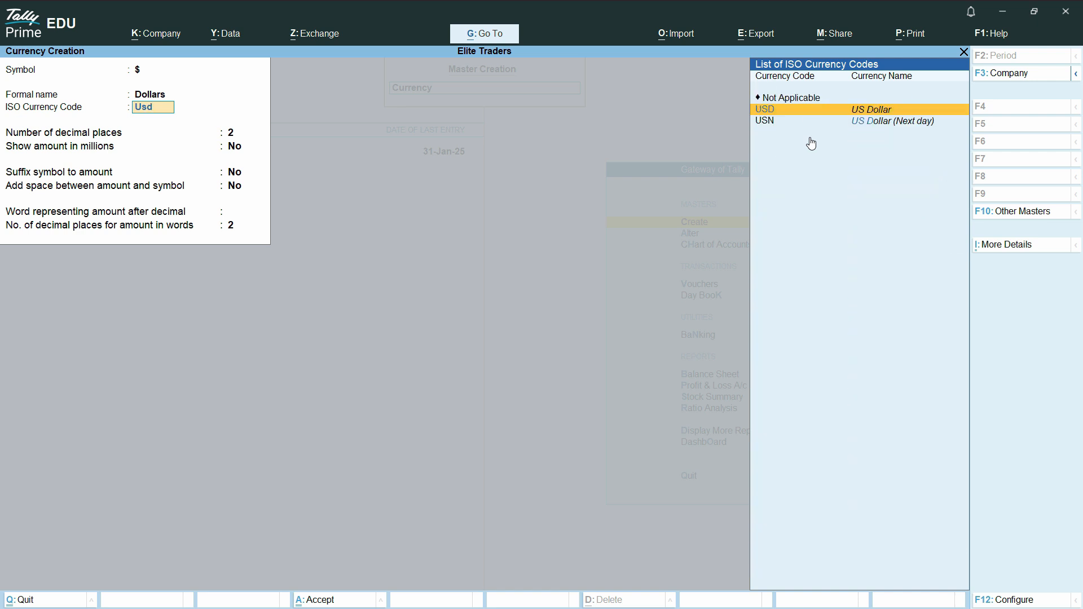
key("Return")
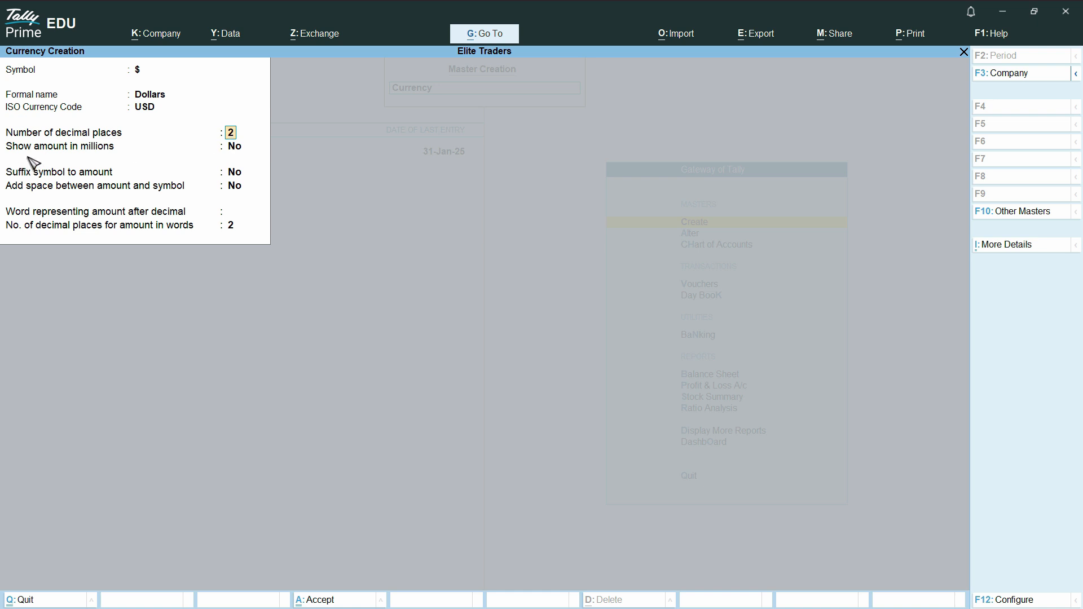
- Set the dollar currency to show amounts in millions, suffix the symbol, and add a space between amount and symbol
left_click(233, 152)
type("yes")
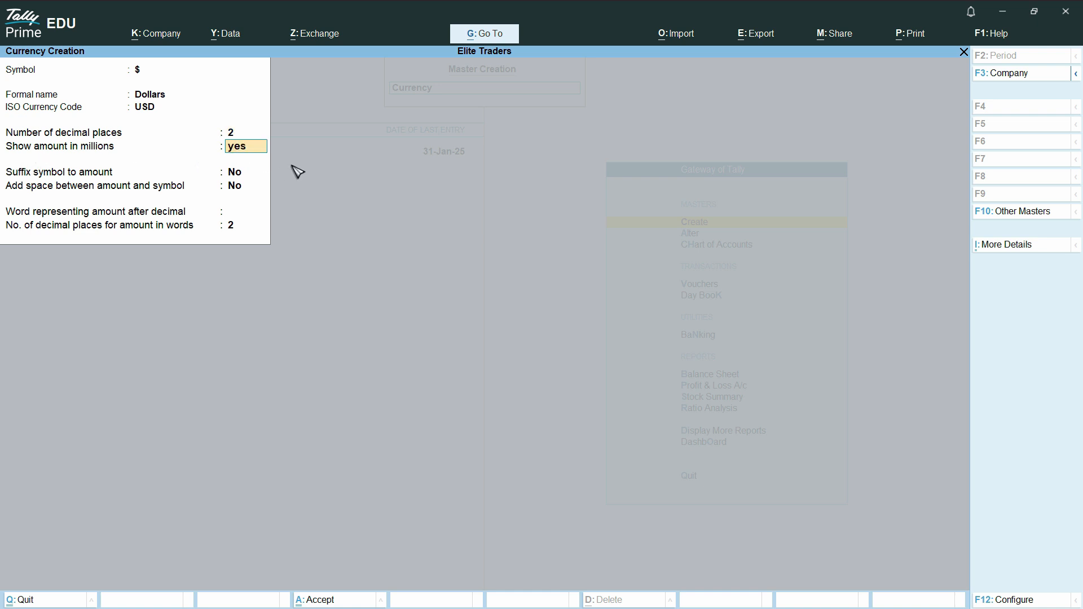
key("Return")
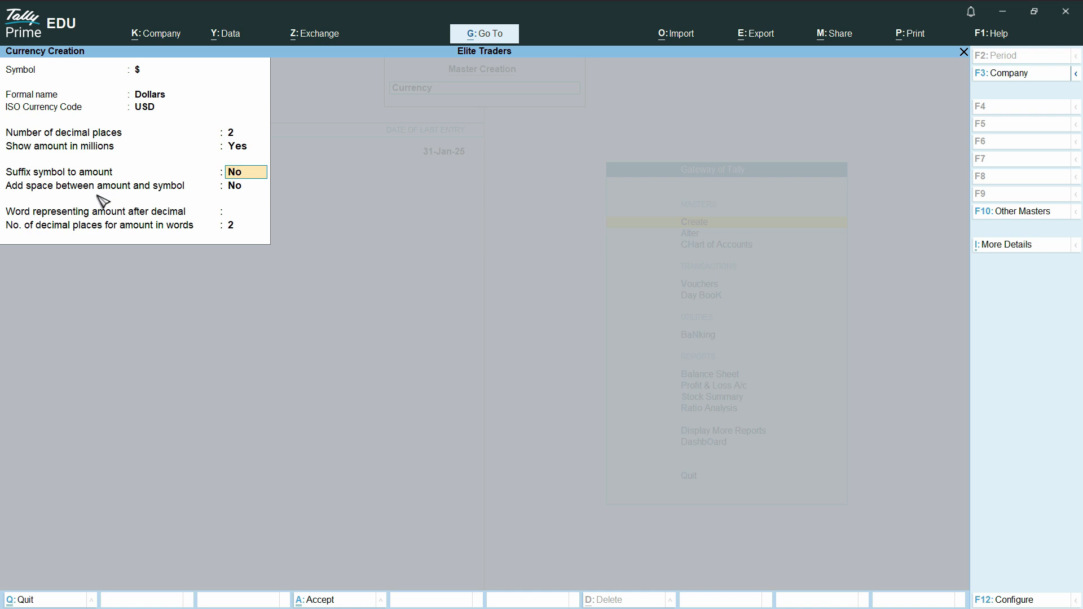
type("yes")
key("Return")
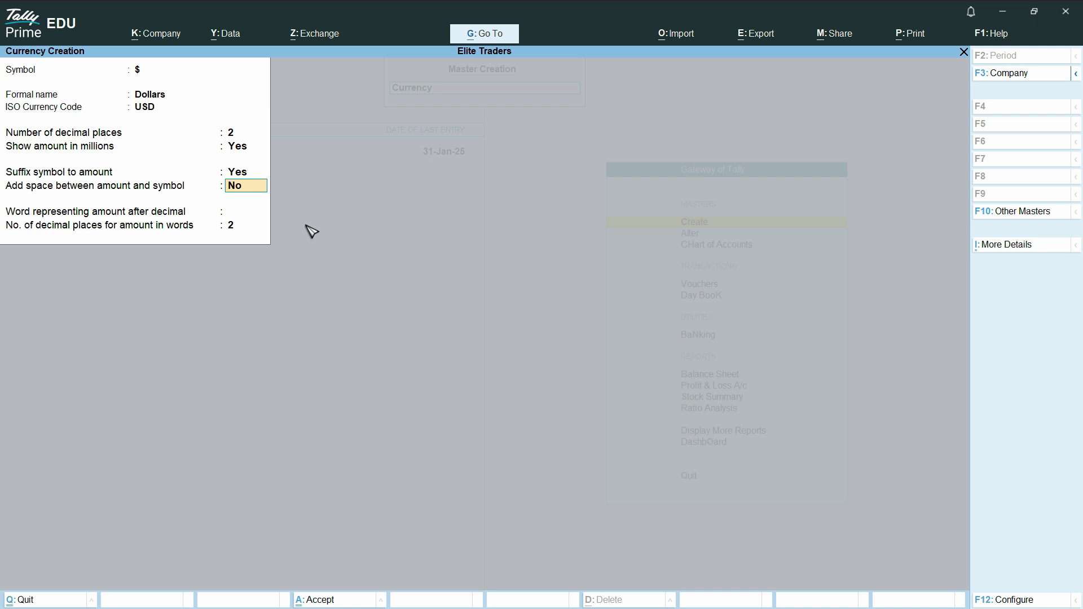
type("yes")
key("Return")
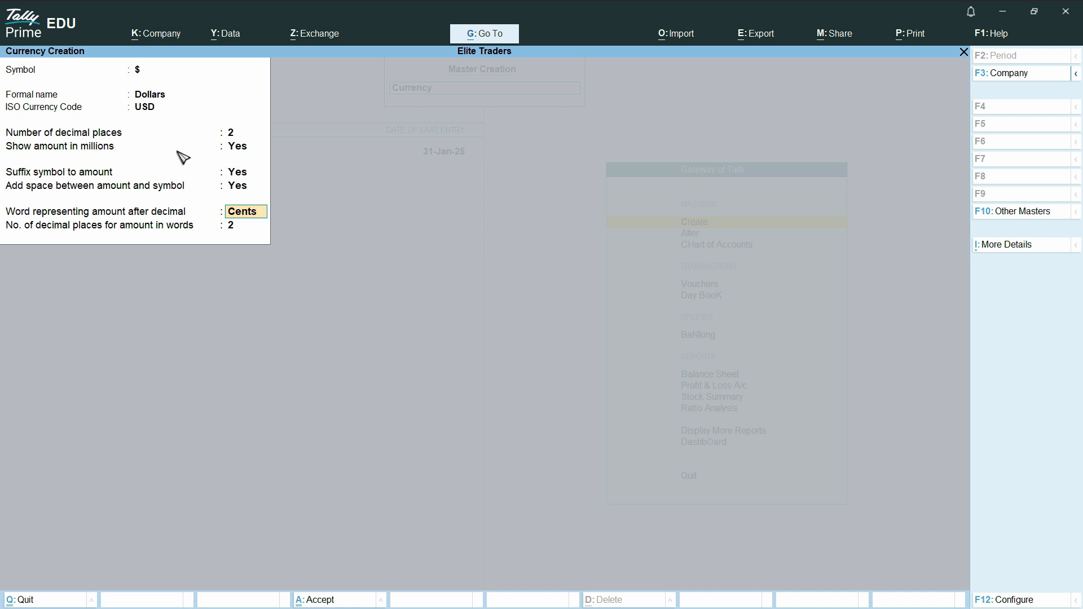
- Use Cents as the word representing the amount after the decimal, and save the new currency
key("Return")
key("ctrl+a")
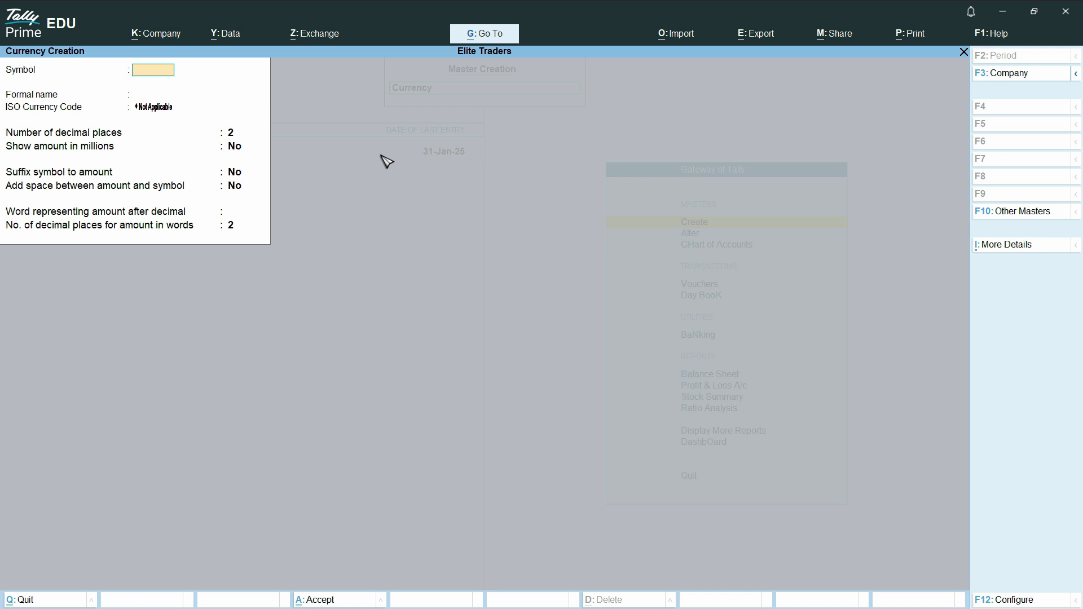
key("Escape")
key("y")
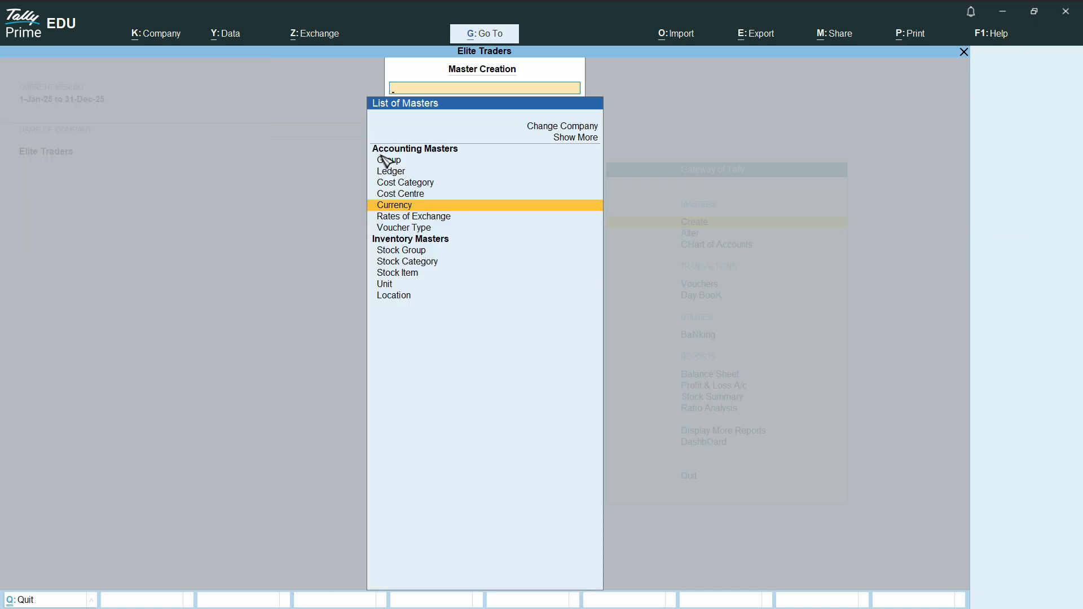
key("Escape")
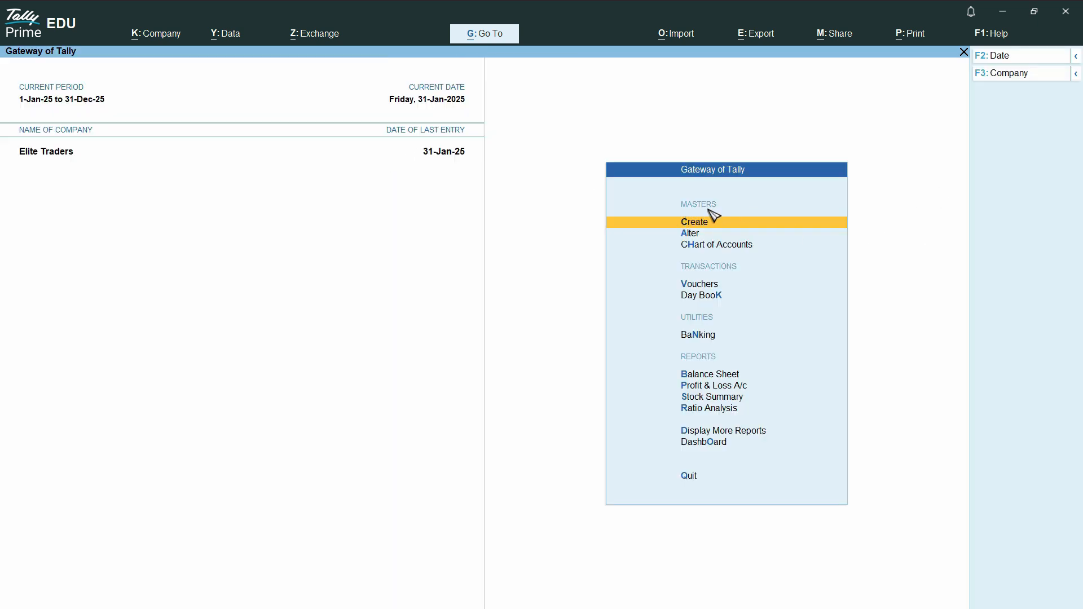
- Open the $ currency for alteration and date its first standard exchange rate 1-Jan-25
left_click(698, 237)
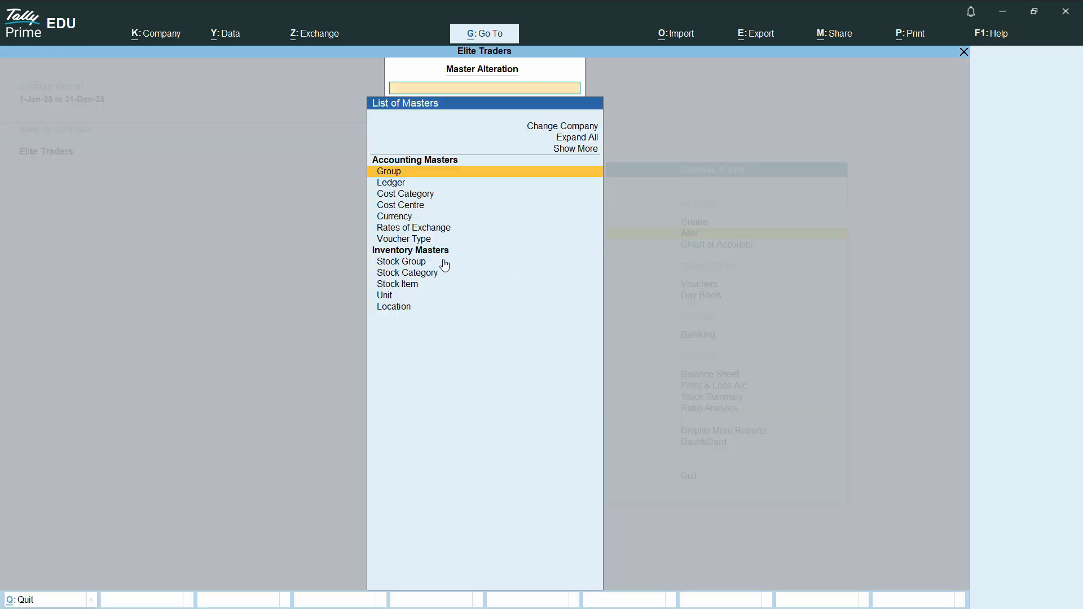
left_click(405, 224)
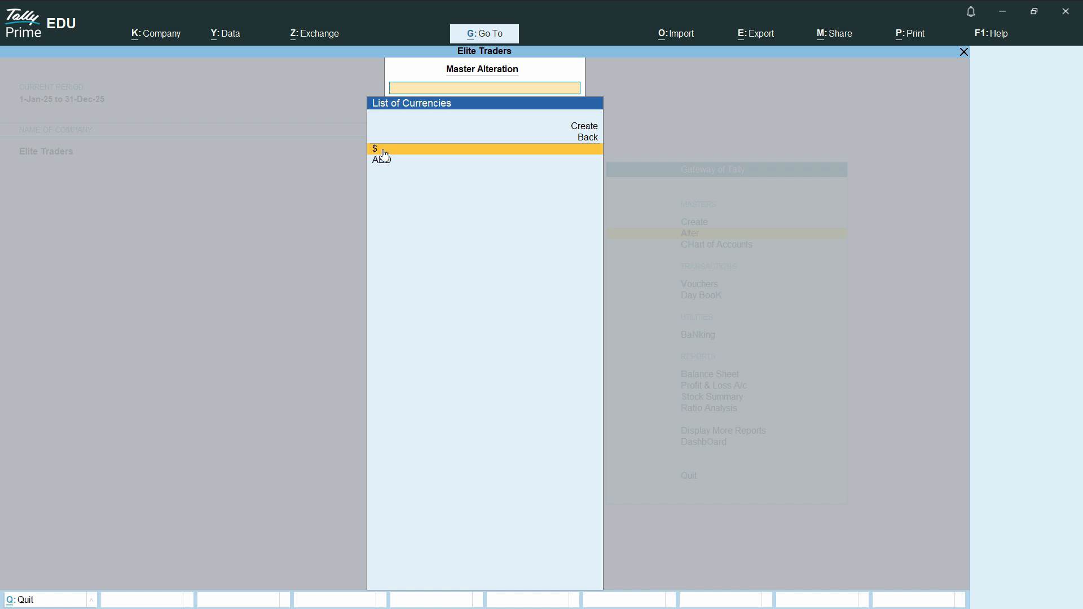
left_click(411, 152)
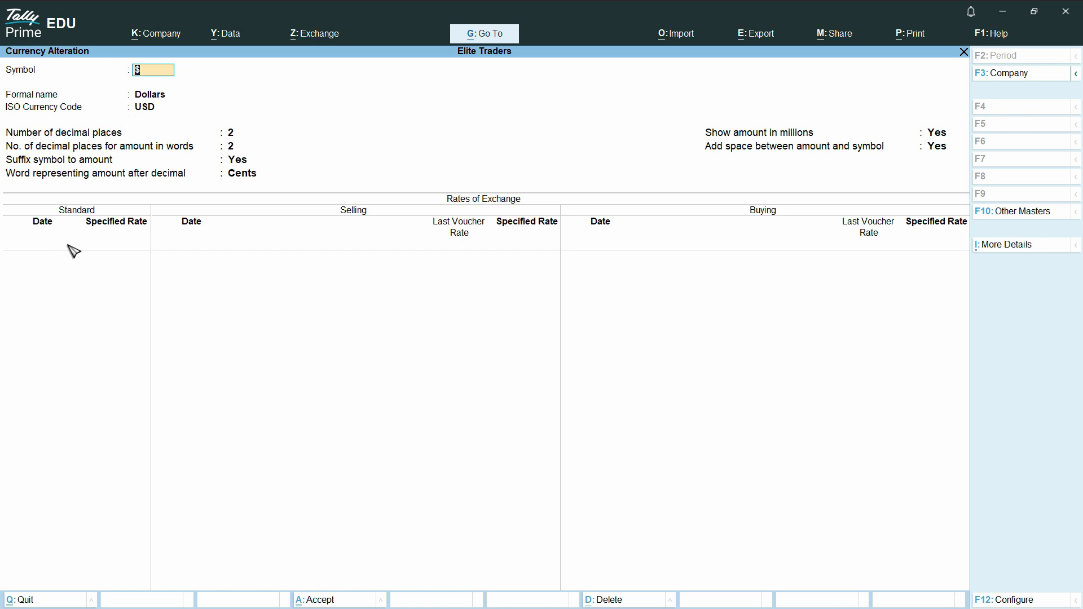
key("Return")
key("Return")
key("Return")
key("Return")
key("Return")
key("Return")
key("Return")
key("Return")
key("Return")
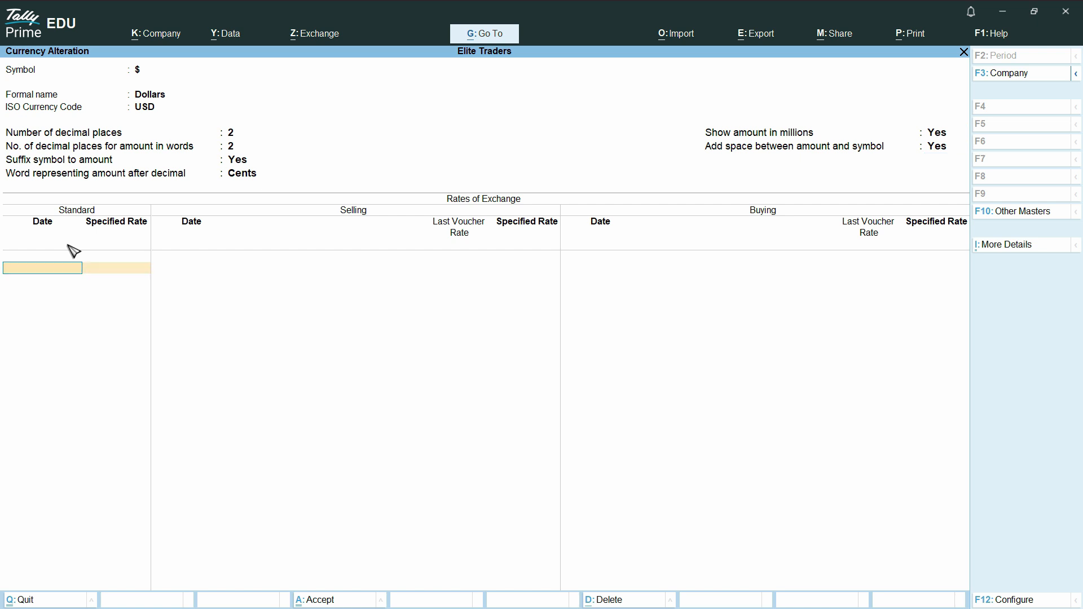
type("01-01-25")
key("Return")
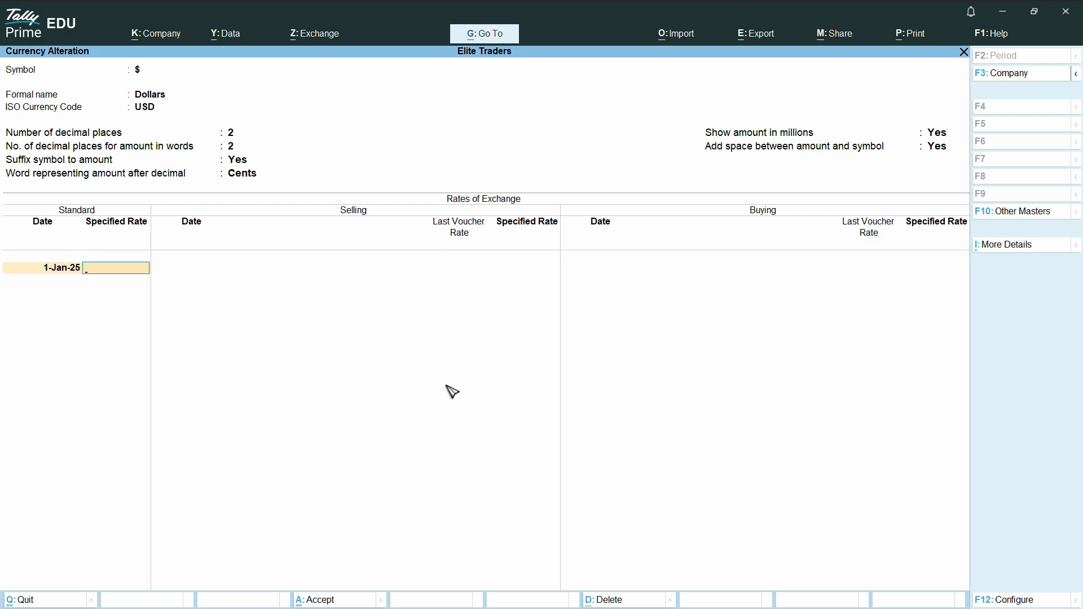
- Bring the USD to AED rate of 3.67 from the browser into TallyPrime as the standard specified rate, and save the currency
key("alt+Tab")
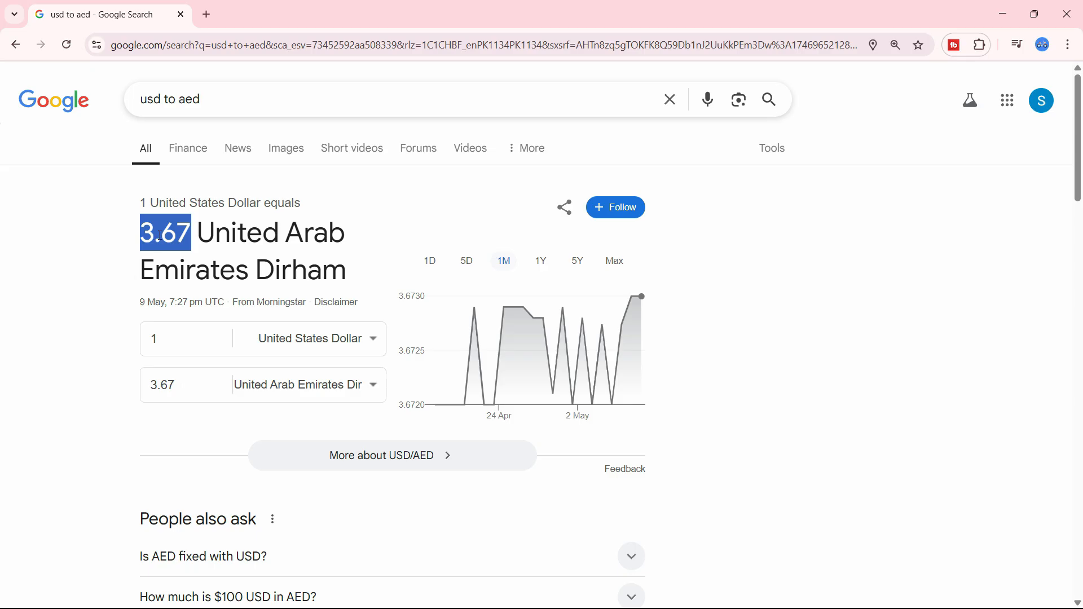
key("alt+Tab")
key("alt+Tab")
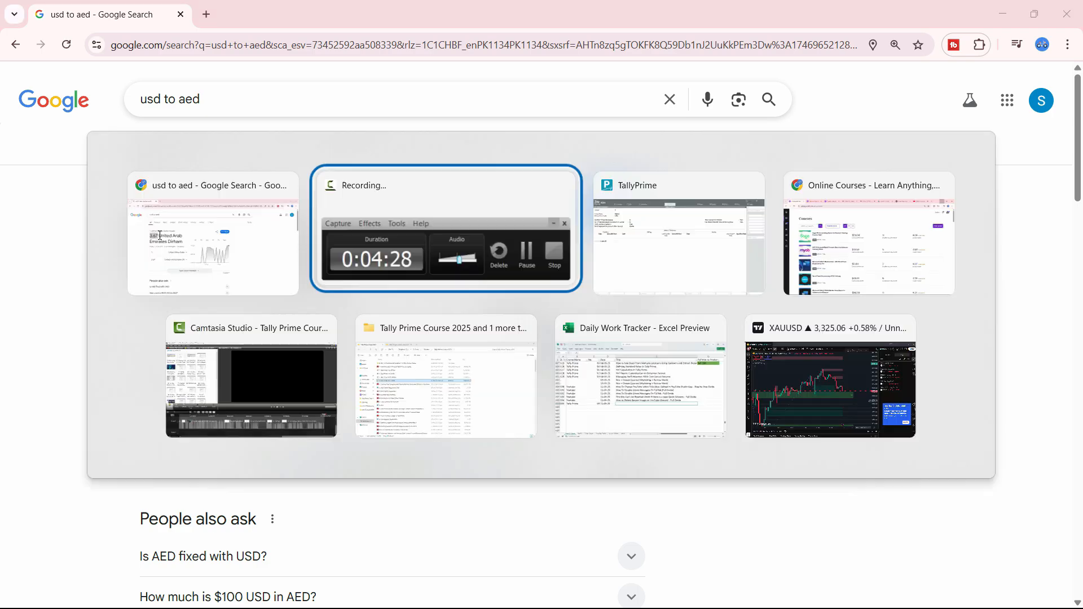
key("alt+Tab")
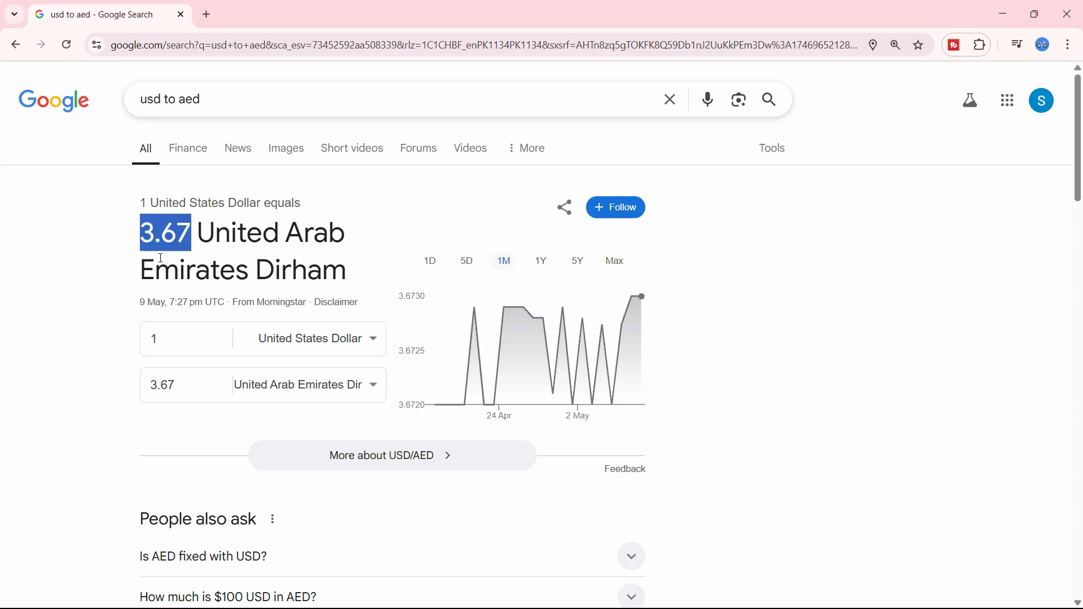
key("alt+Tab")
type("3.67")
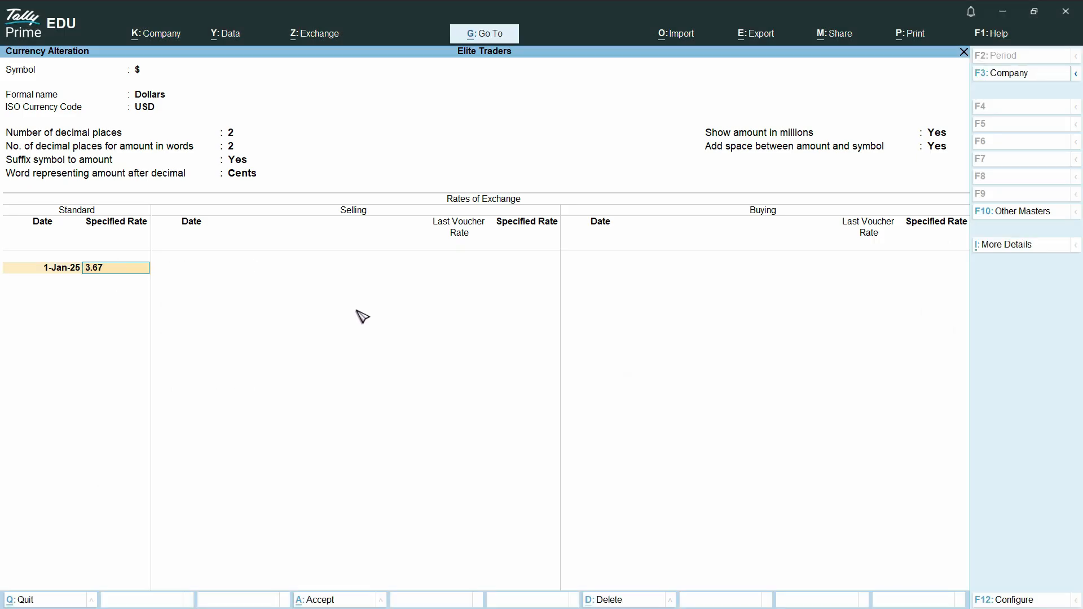
key("Return")
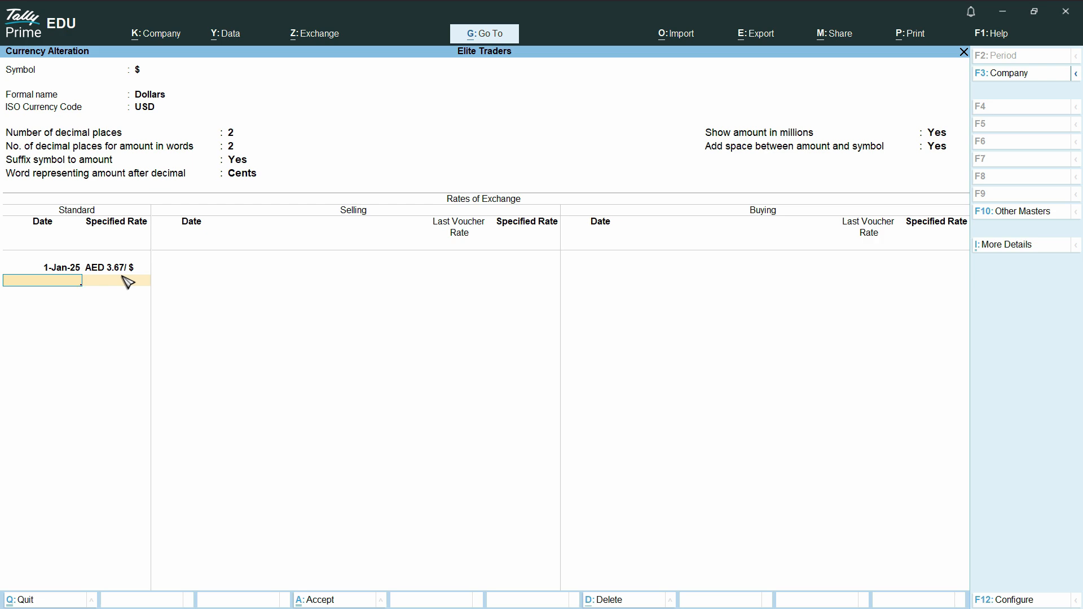
key("ctrl+a")
key("ctrl+a")
key("Escape")
key("Escape")
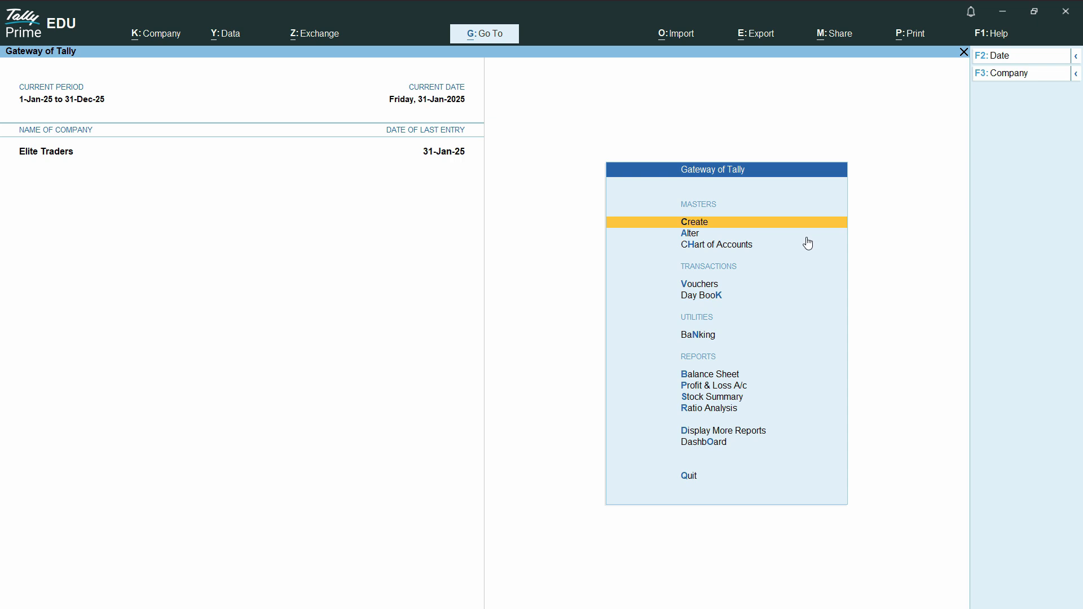
- Open a new sales voucher and start a new party ledger from it, entering the customer's name
left_click(709, 287)
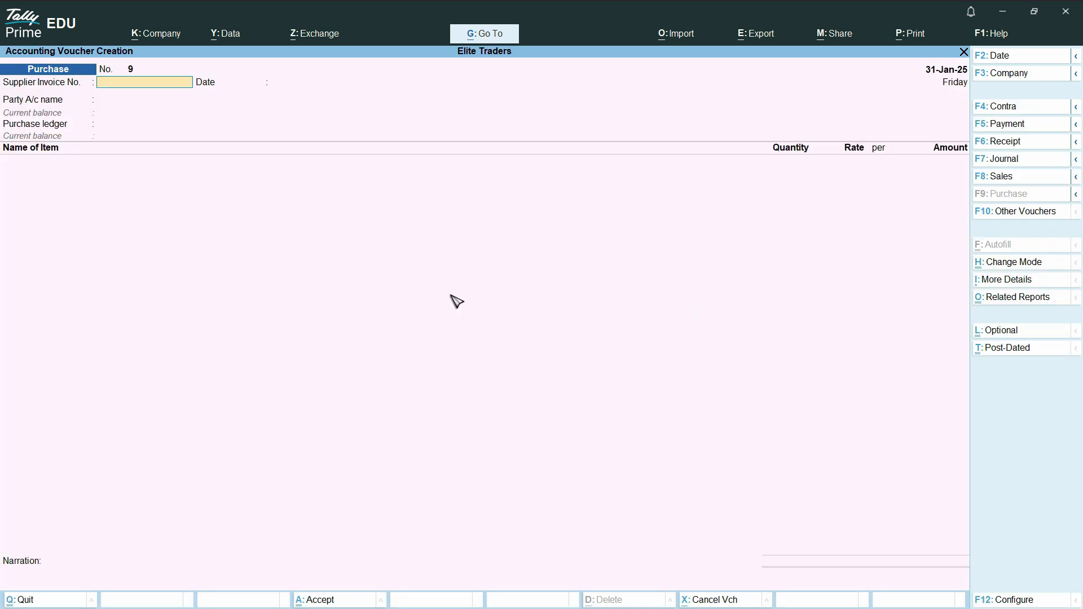
left_click(1012, 179)
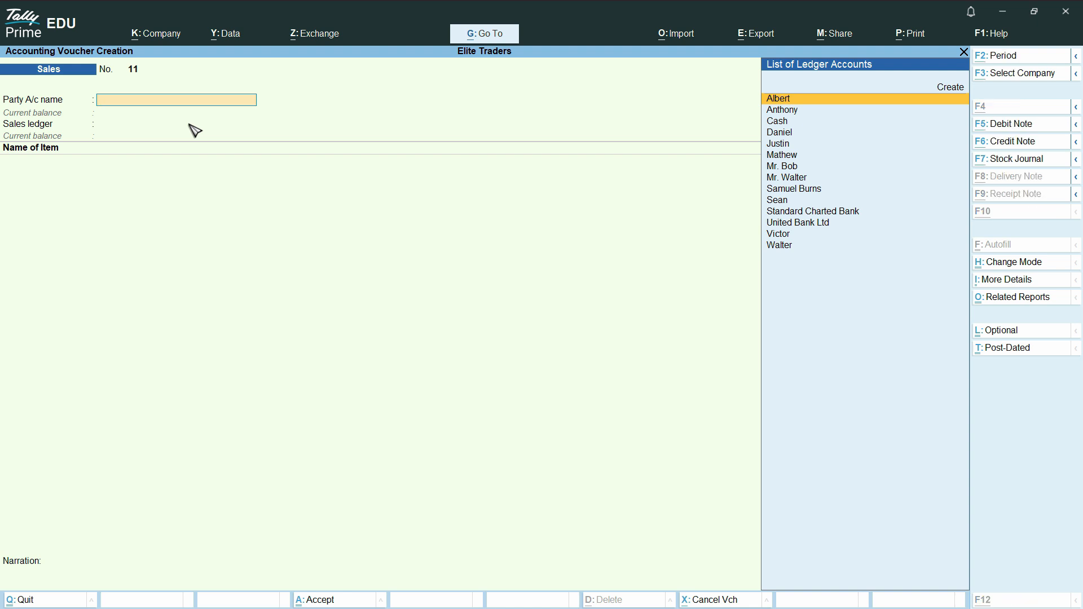
key("alt+c")
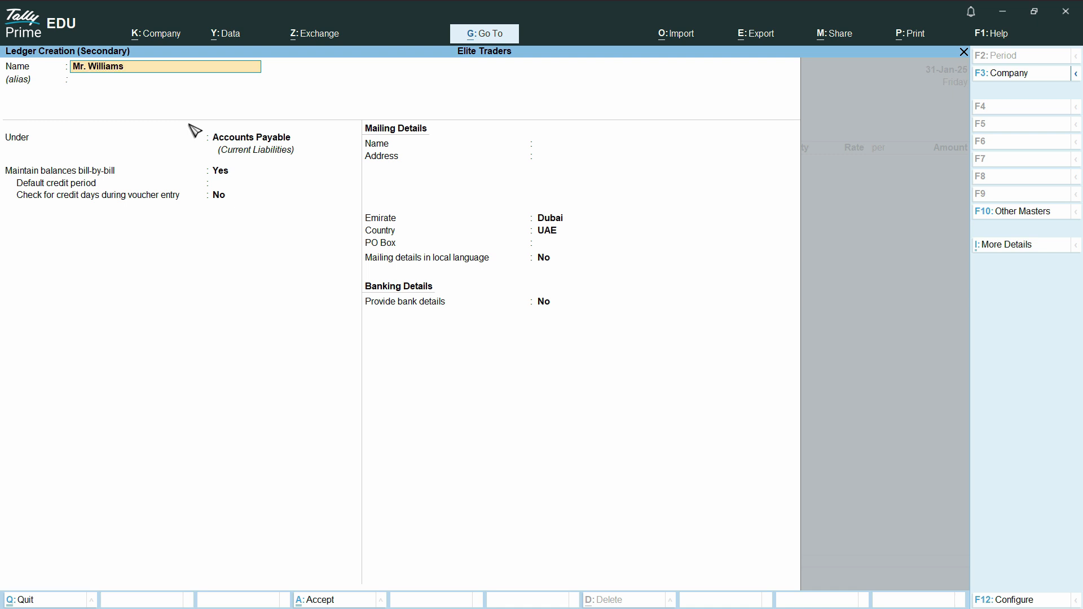
- Group the new customer ledger under Accounts Receivable
key("Return")
type("Ac")
key("Down")
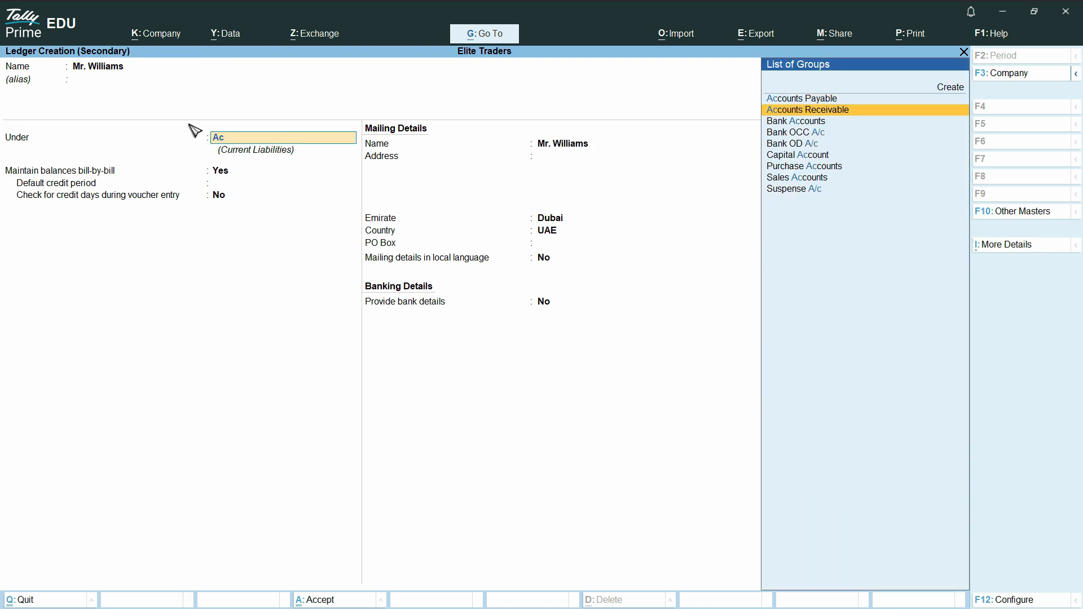
key("Return")
key("Up")
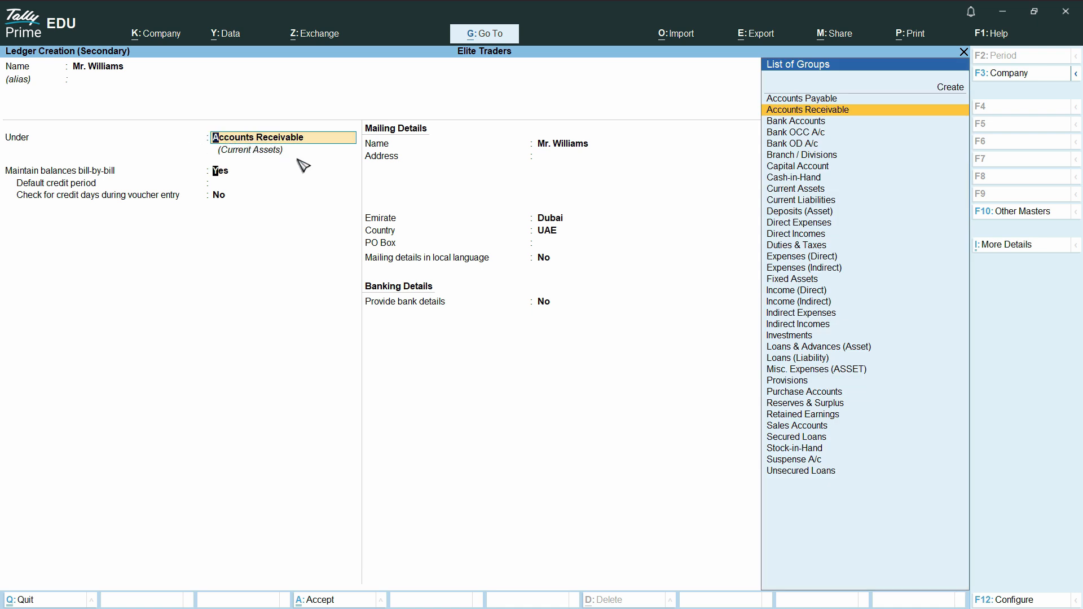
- Keep the bill-by-bill settings and set the ledger's mailing country to United States of America
key("Return")
key("Return")
key("Return")
key("Return")
key("Return")
key("Return")
key("Return")
key("Return")
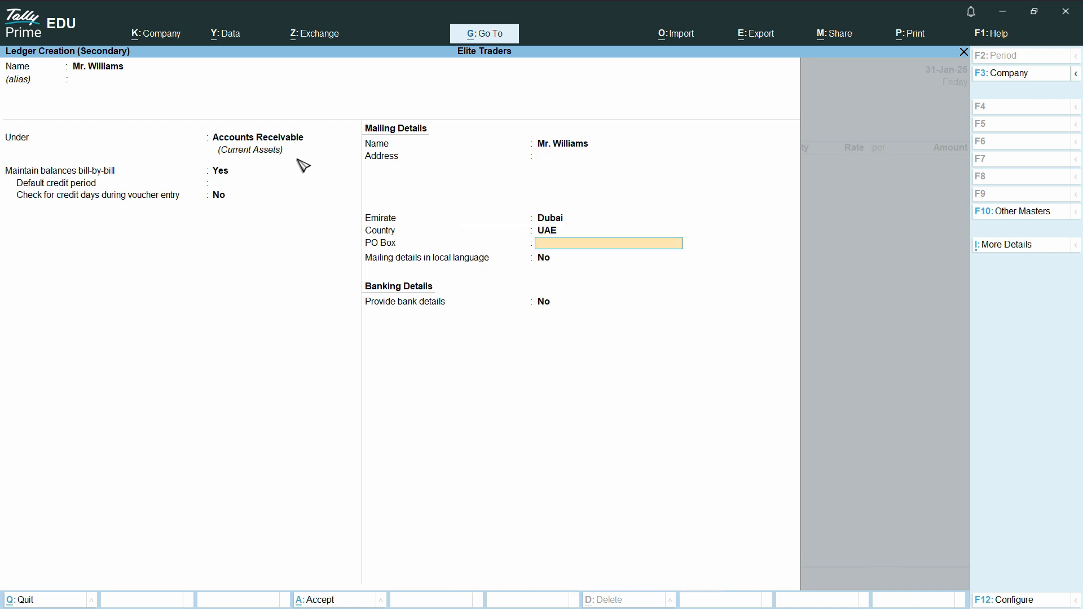
key("BackSpace")
type("Uni")
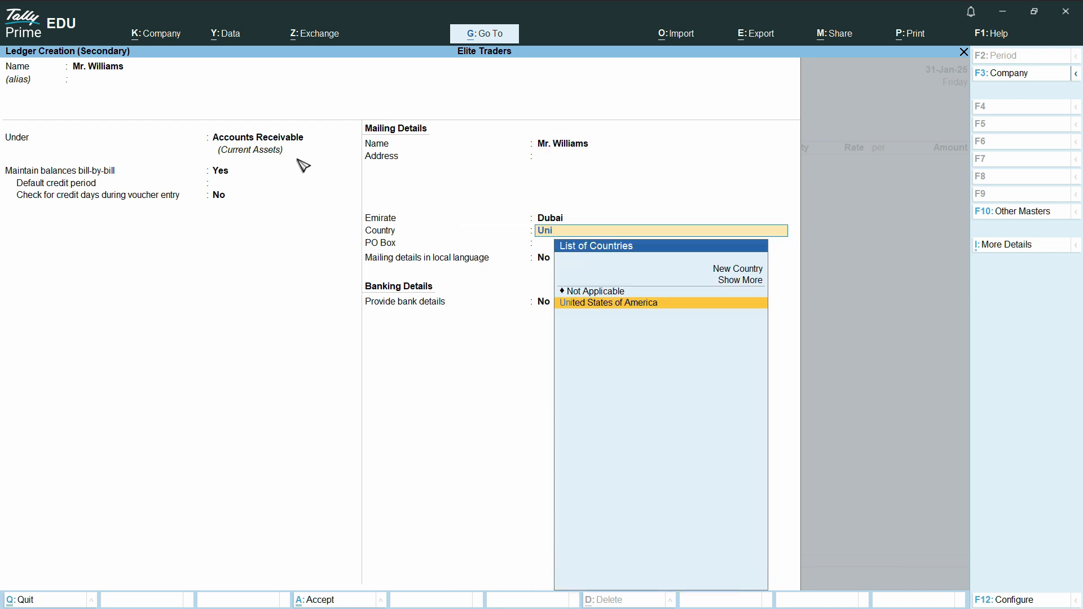
key("Return")
- Set the ledger's mailing state to Georgia and save the customer ledger
key("BackSpace")
key("BackSpace")
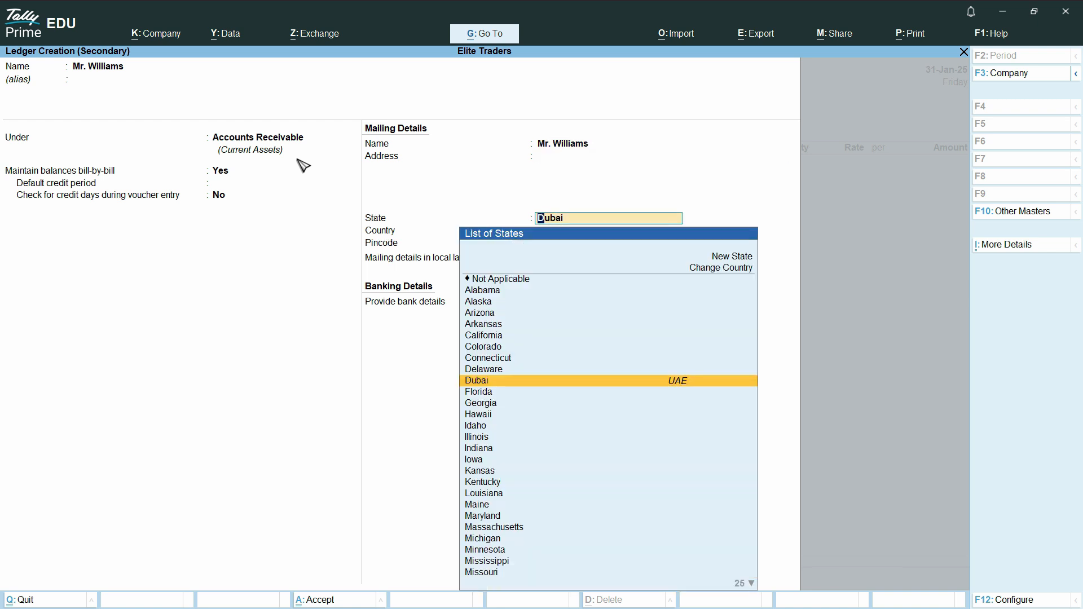
key("Down")
key("Down")
key("Down")
key("Up")
key("Return")
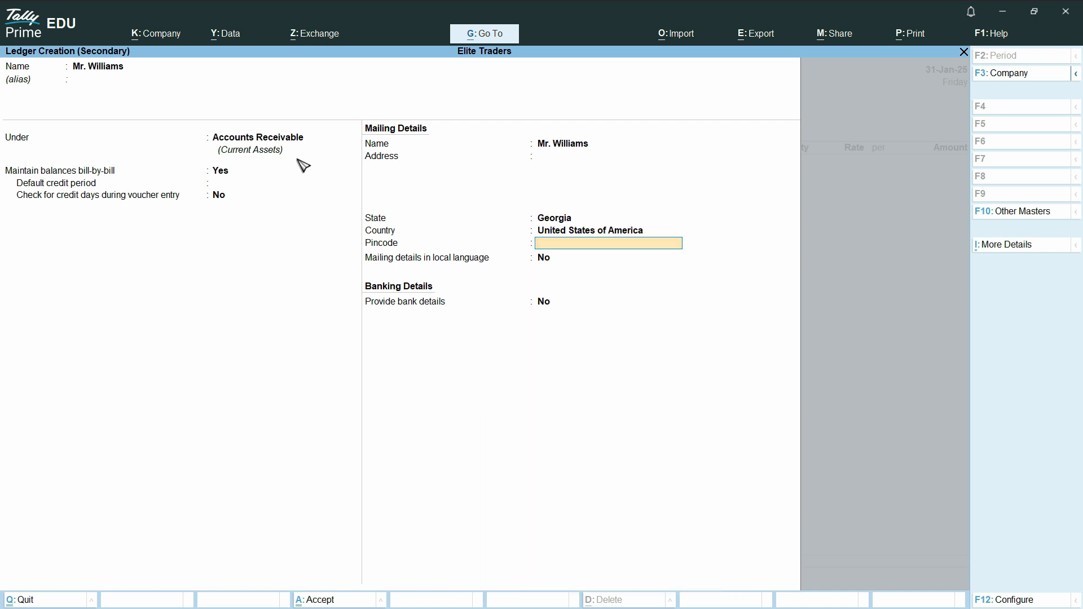
key("ctrl")
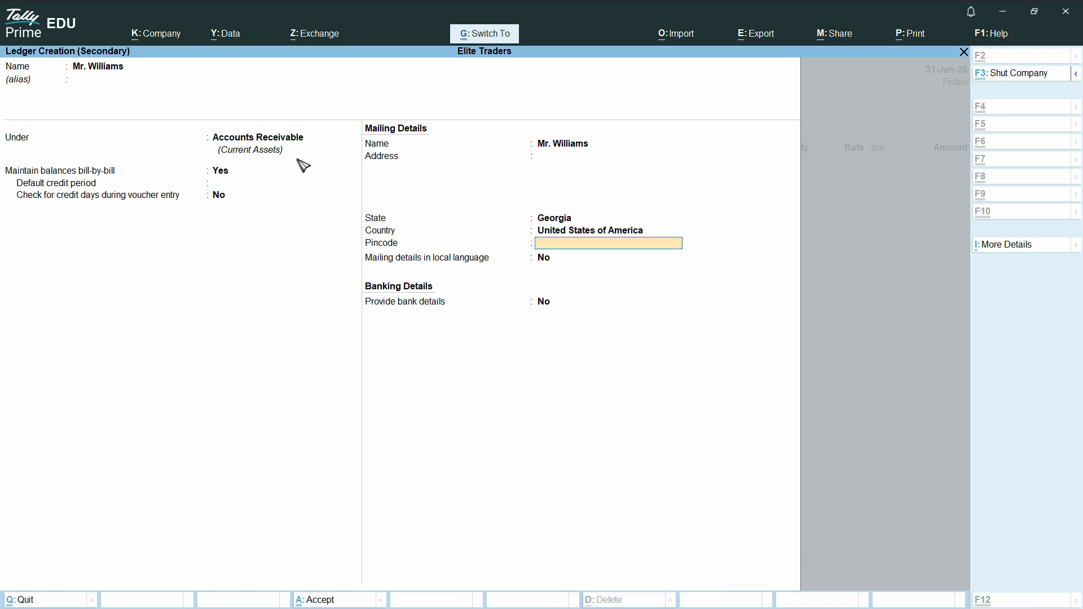
key("ctrl+a")
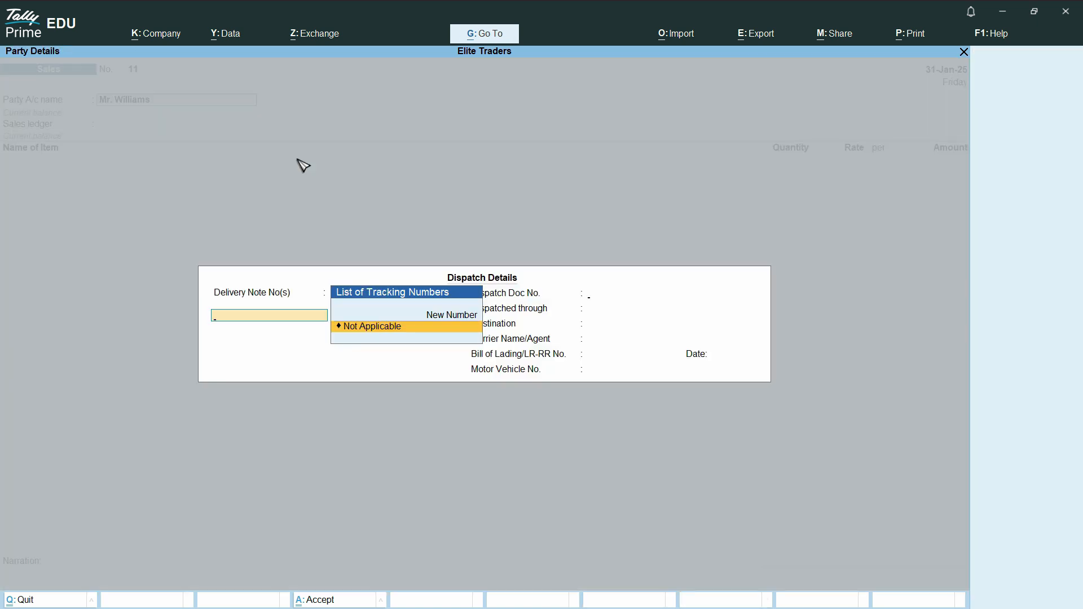
- Accept the default dispatch and party details, and choose Sales as the voucher's sales ledger
key("Return")
key("Return")
key("Return")
key("Return")
key("Return")
key("Return")
key("Return")
key("Return")
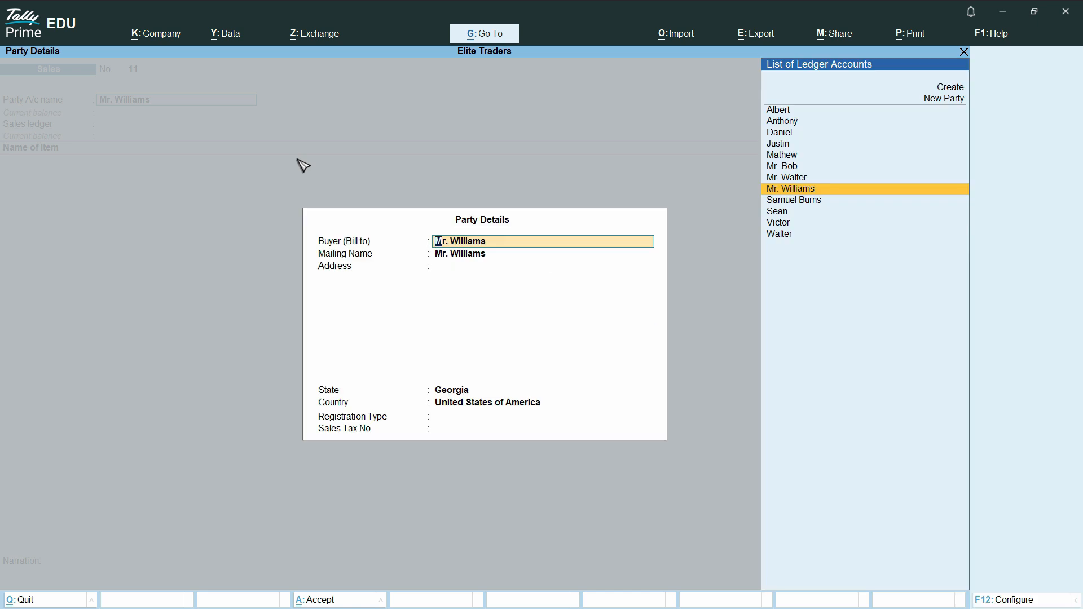
key("Return")
key("Return")
key("Return")
key("Return")
key("Return")
key("Return")
key("Return")
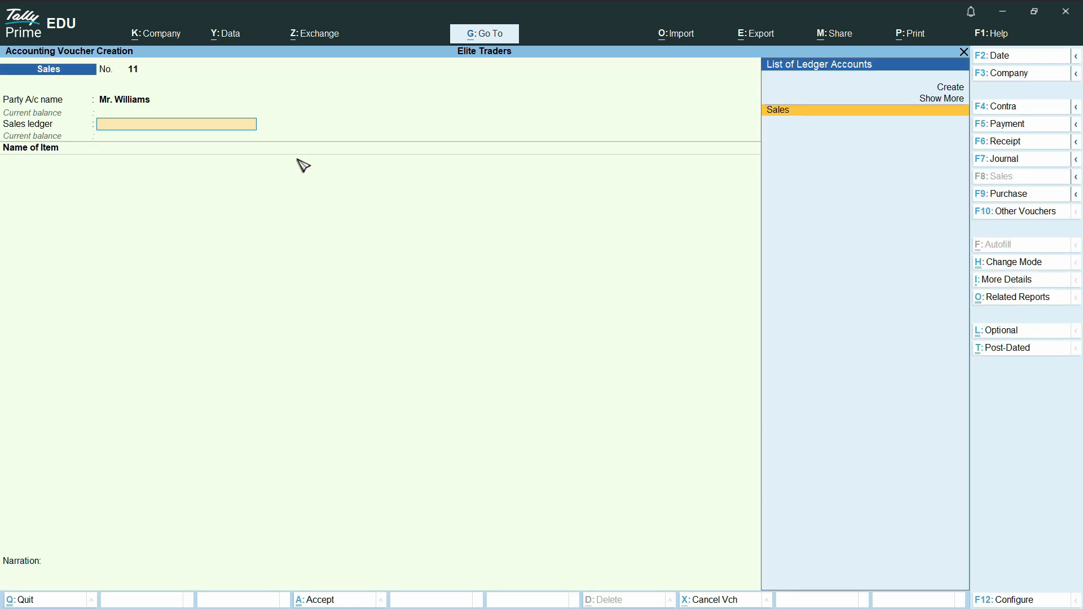
key("Return")
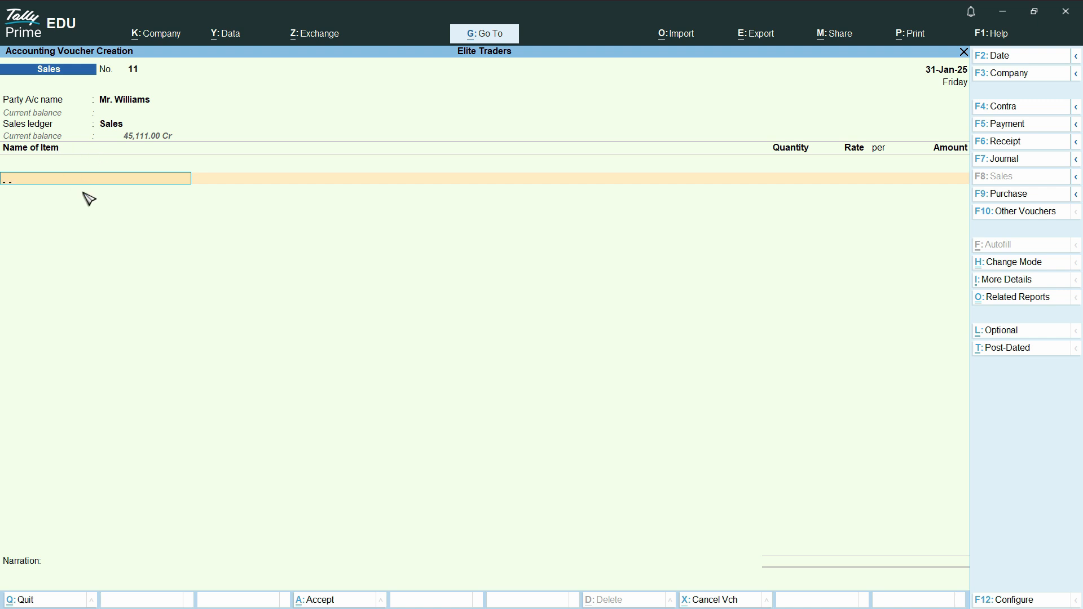
- Add the Corolla Wind Screen item to the sales voucher, with tracking and order numbers Not Applicable
type("S")
key("Down")
key("Down")
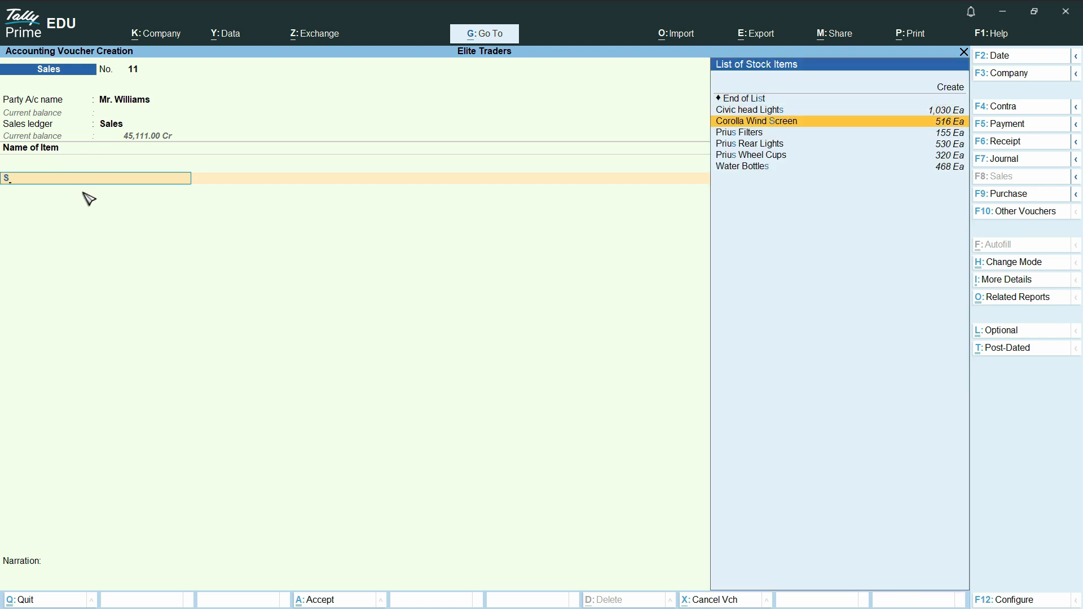
key("Return")
key("Return")
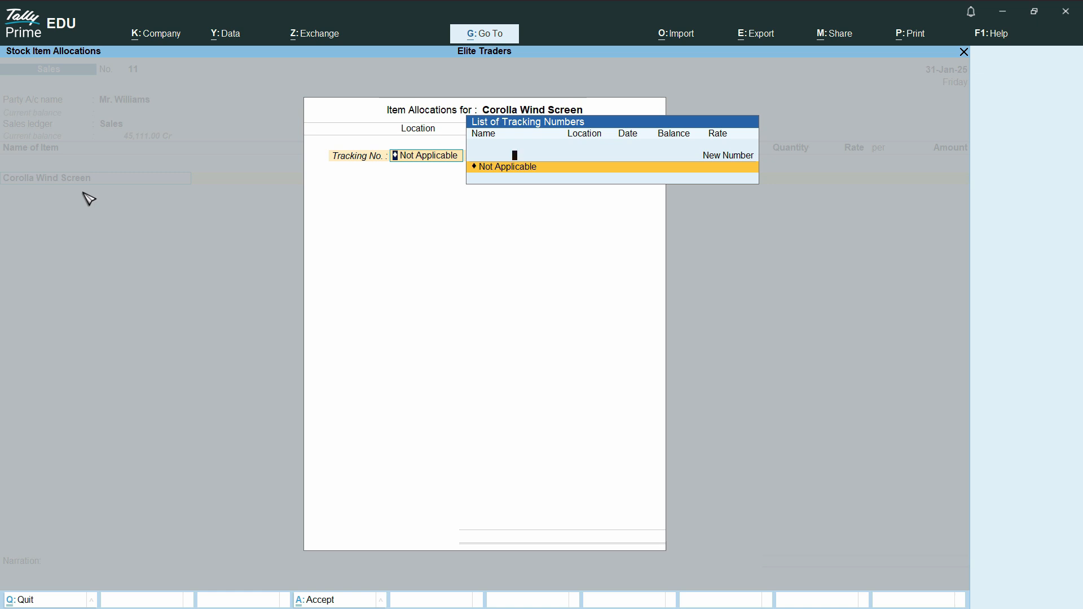
key("Return")
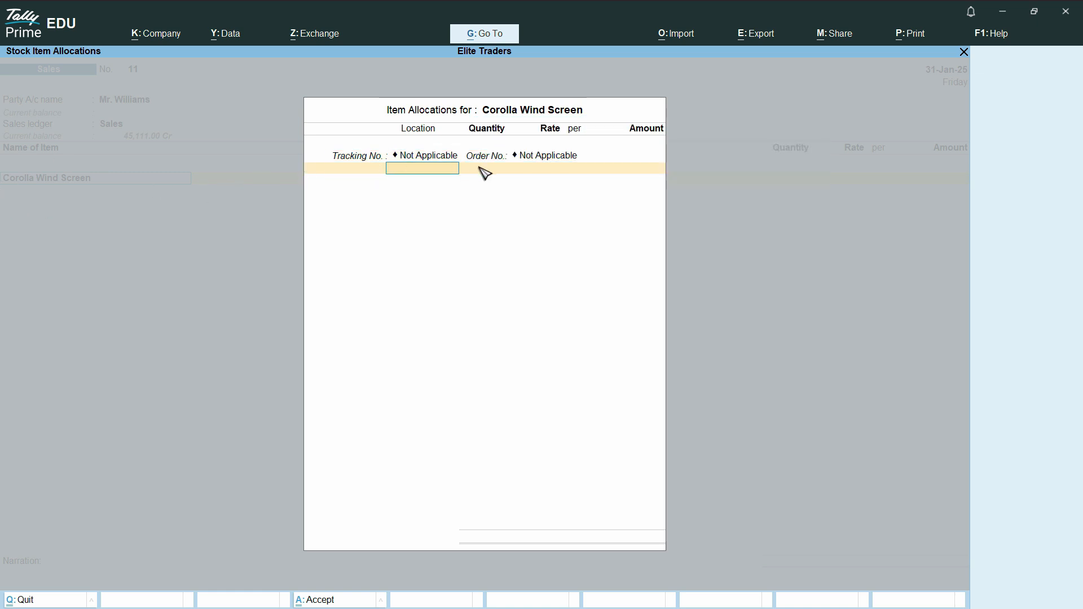
- Allocate a quantity of 10 from Main Location for the wind screen
type("Main")
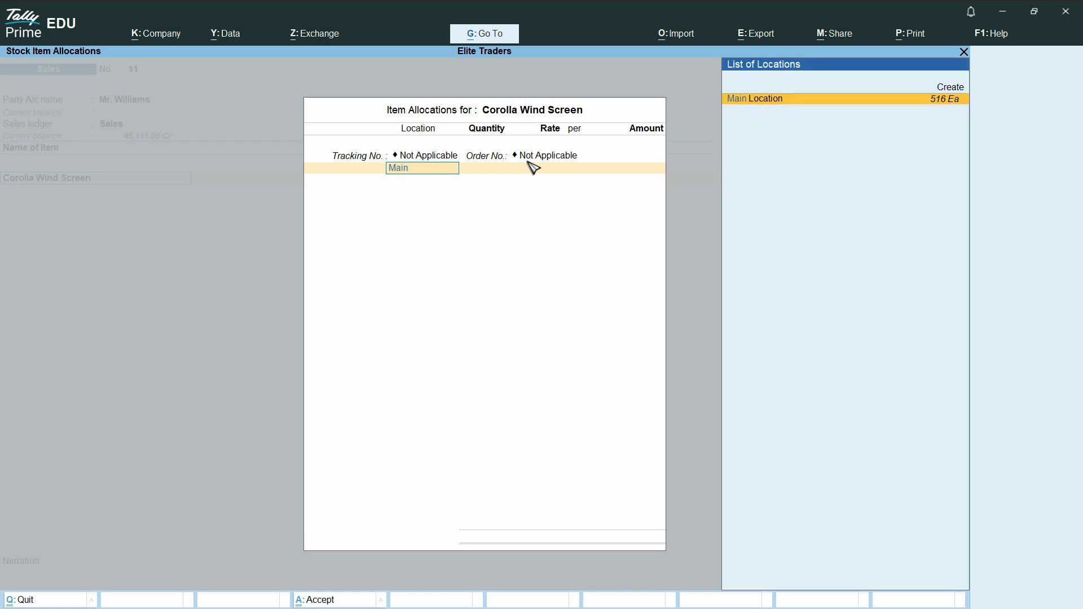
key("Return")
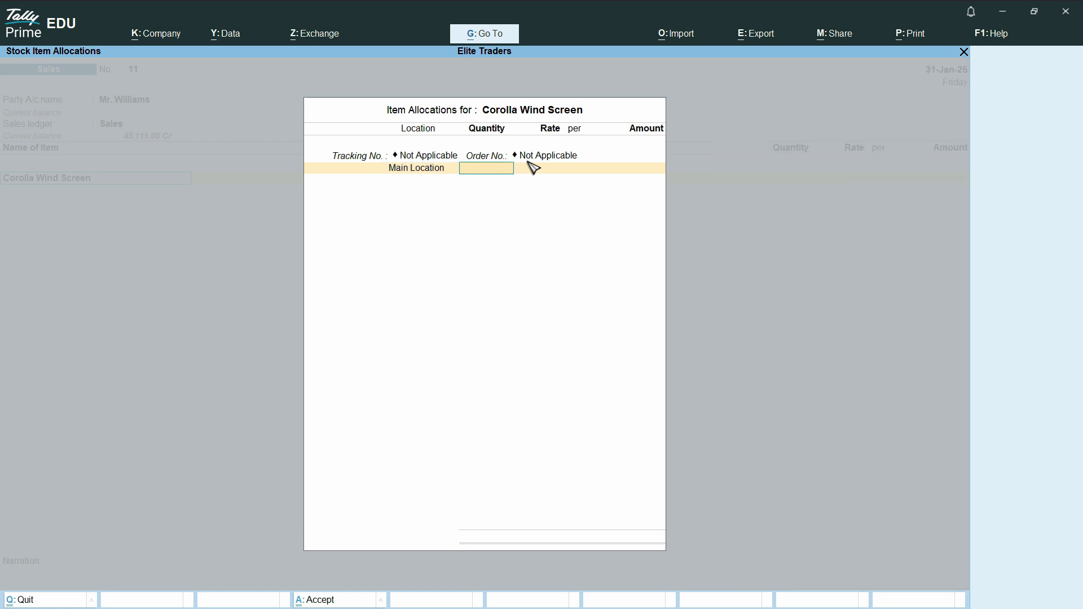
type("10")
key("Return")
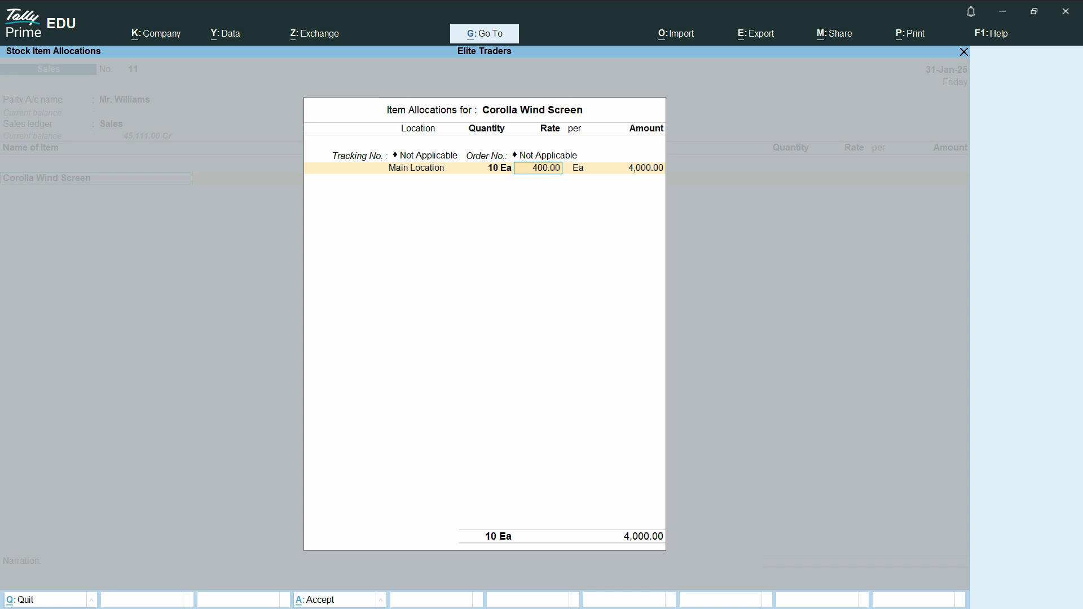
- Switch to the browser's currency converter, convert 400 United Arab Emirates Dirham to US dollars, and pick up the dollar amount
key("super")
mouse_move(637, 592)
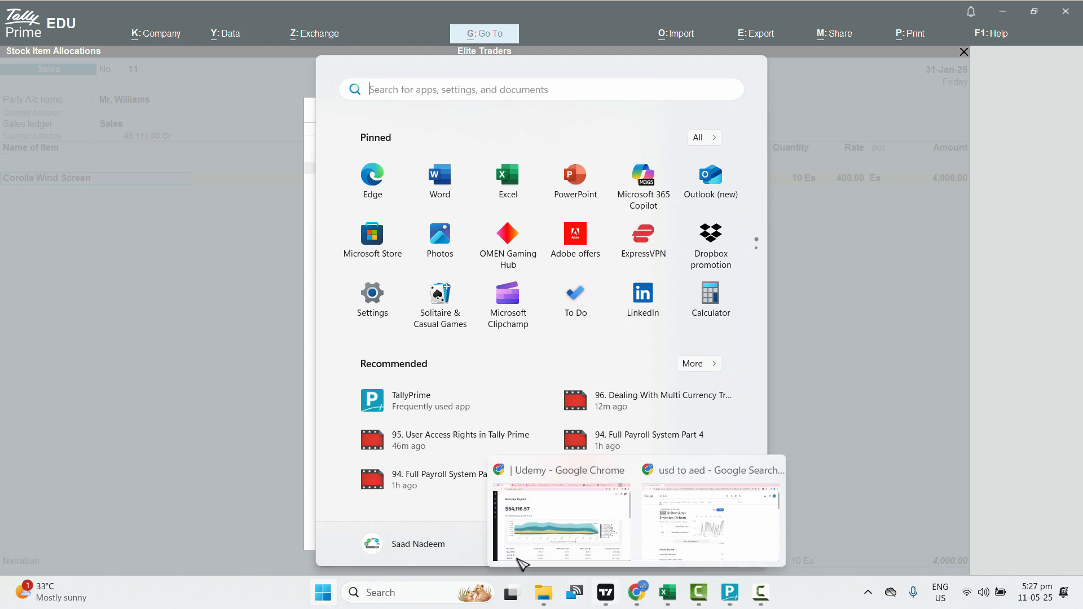
left_click(711, 521)
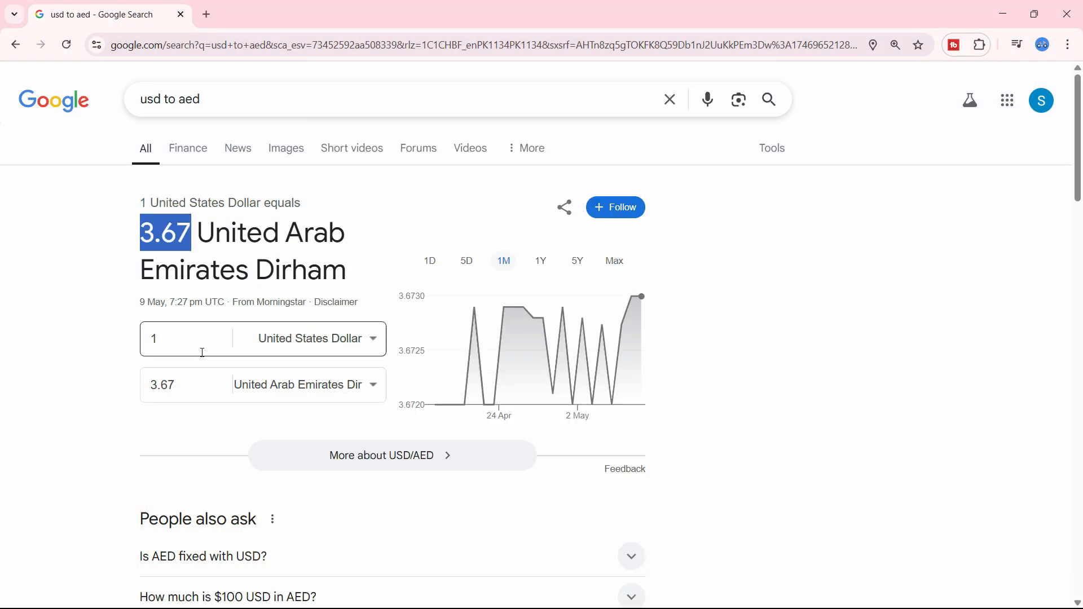
left_click(194, 390)
type("400")
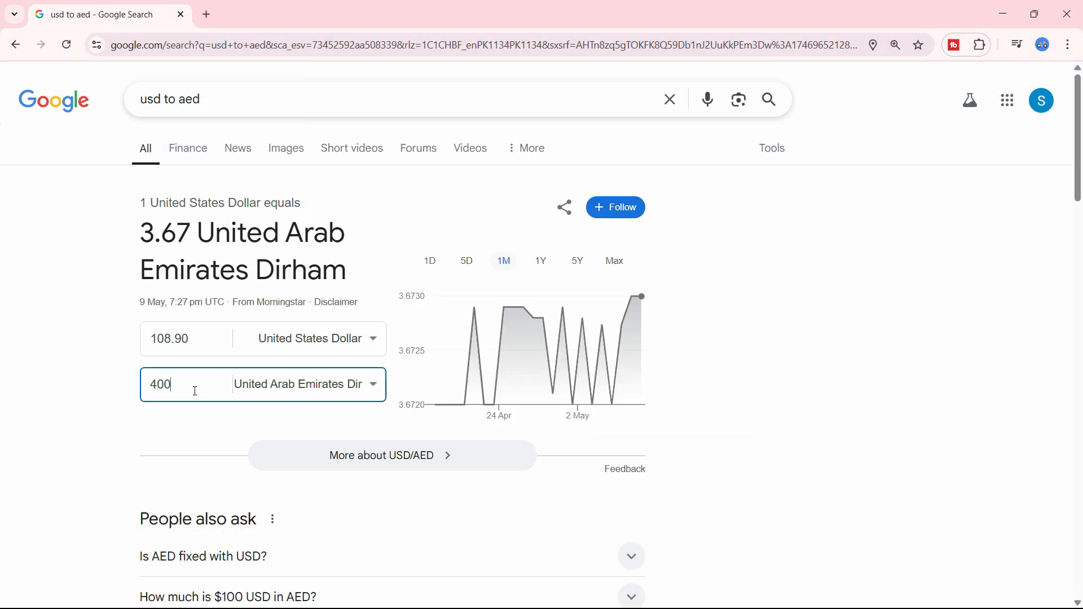
left_click(164, 344)
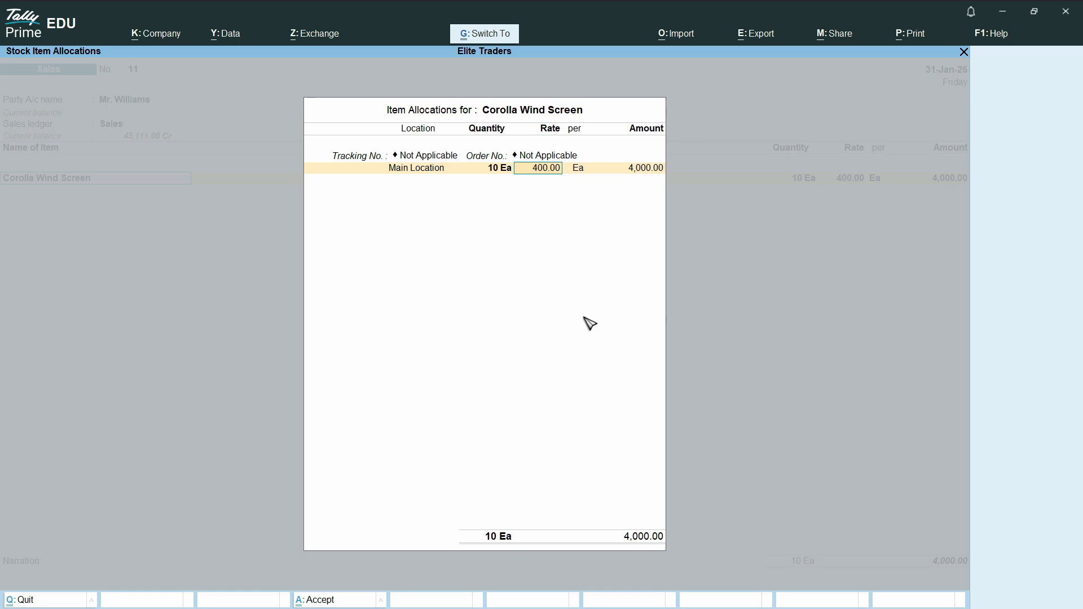
- Set the wind screen's rate to $108.90 per Ea in TallyPrime and accept the AED 3.67/$ rate of exchange
type("$108.90")
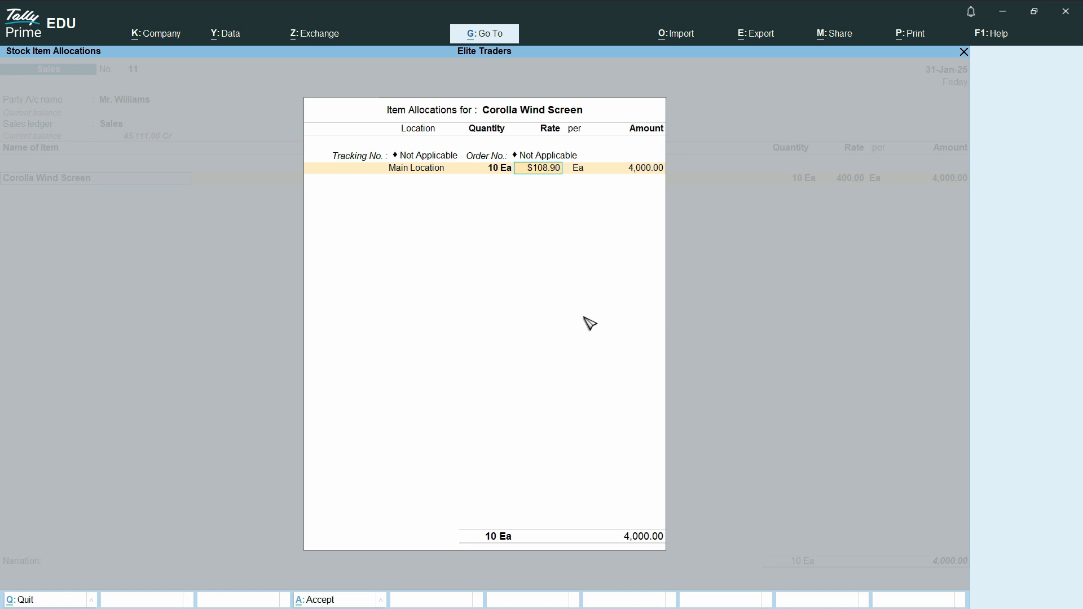
key("Return")
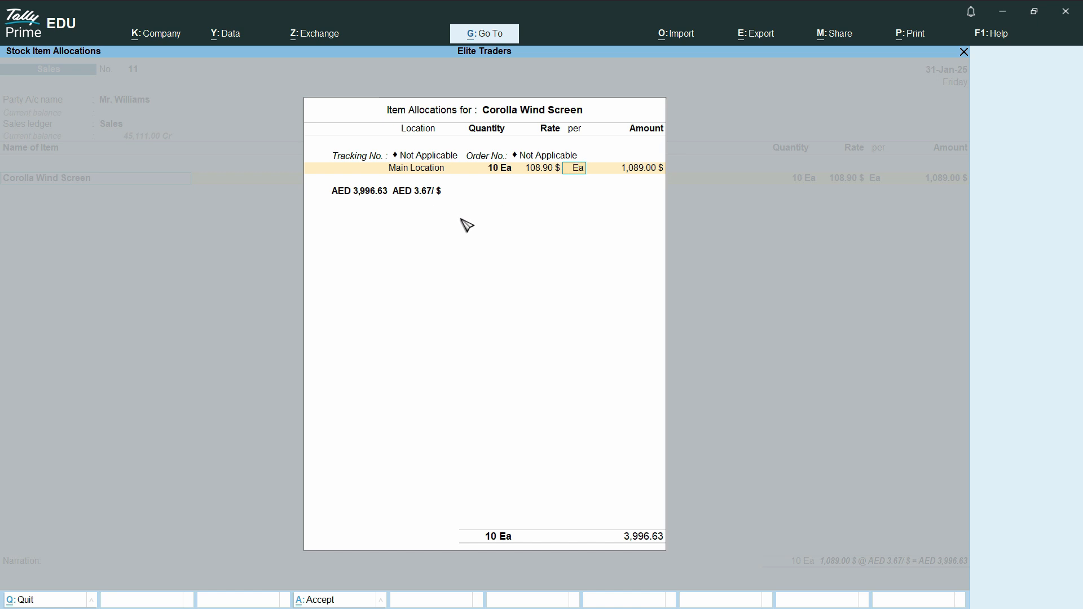
key("Return")
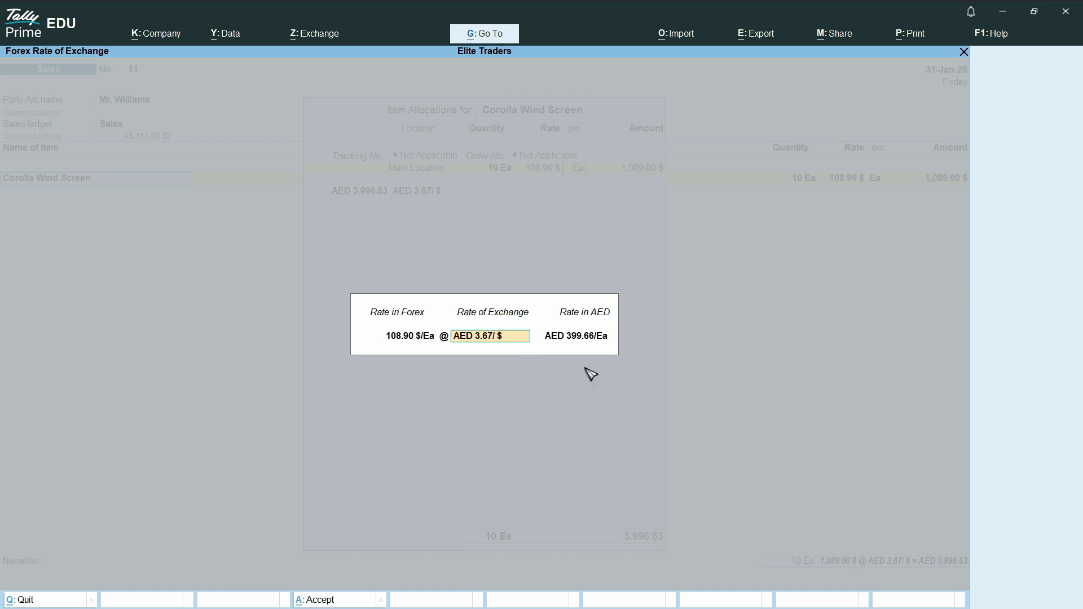
key("Return")
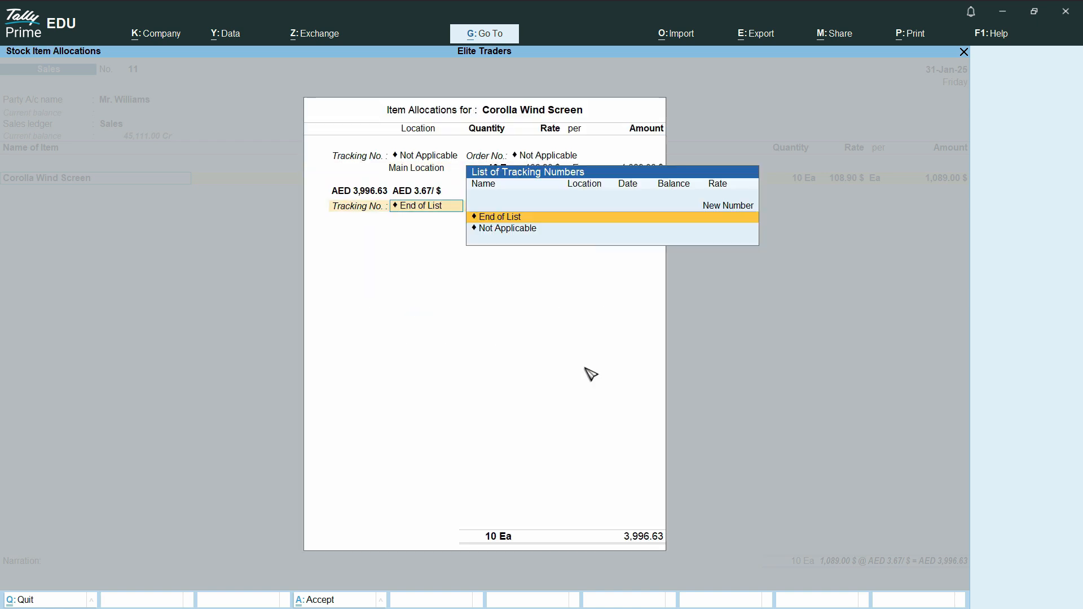
- End the wind screen's allocation list and close the voucher's item list
key("Return")
key("Return")
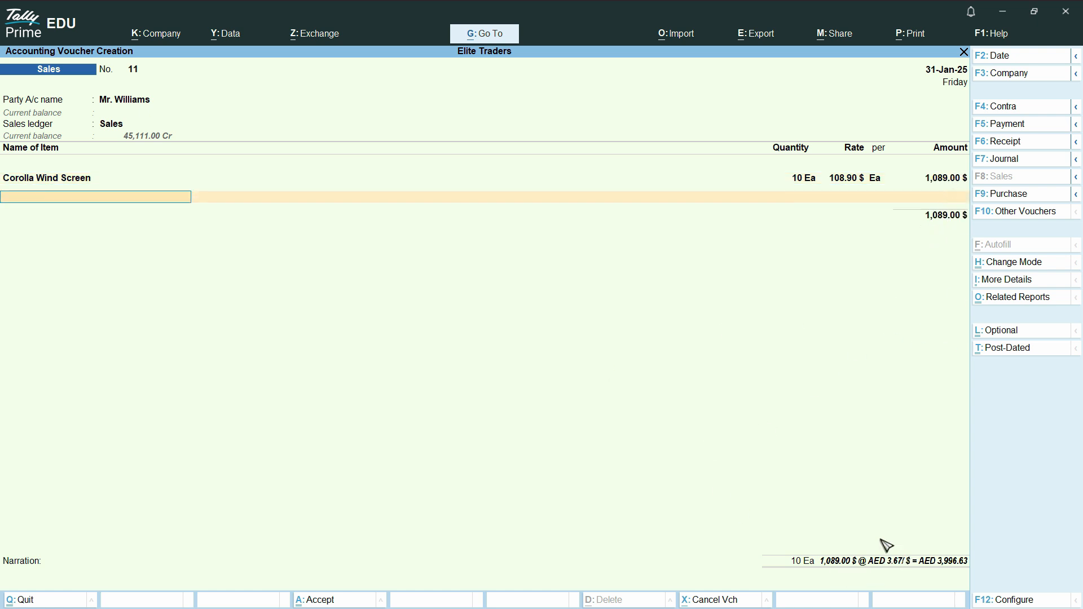
key("Return")
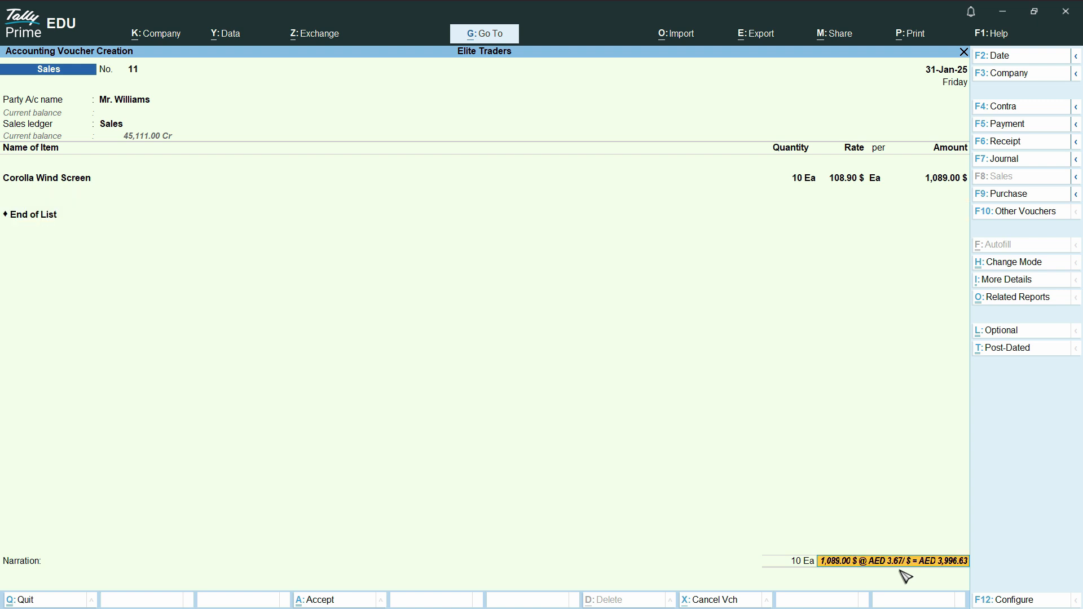
- Accept the bill-wise New Ref 11 for 1,089.00 $, leave the narration blank, and save the sales voucher
key("Return")
key("Return")
key("Return")
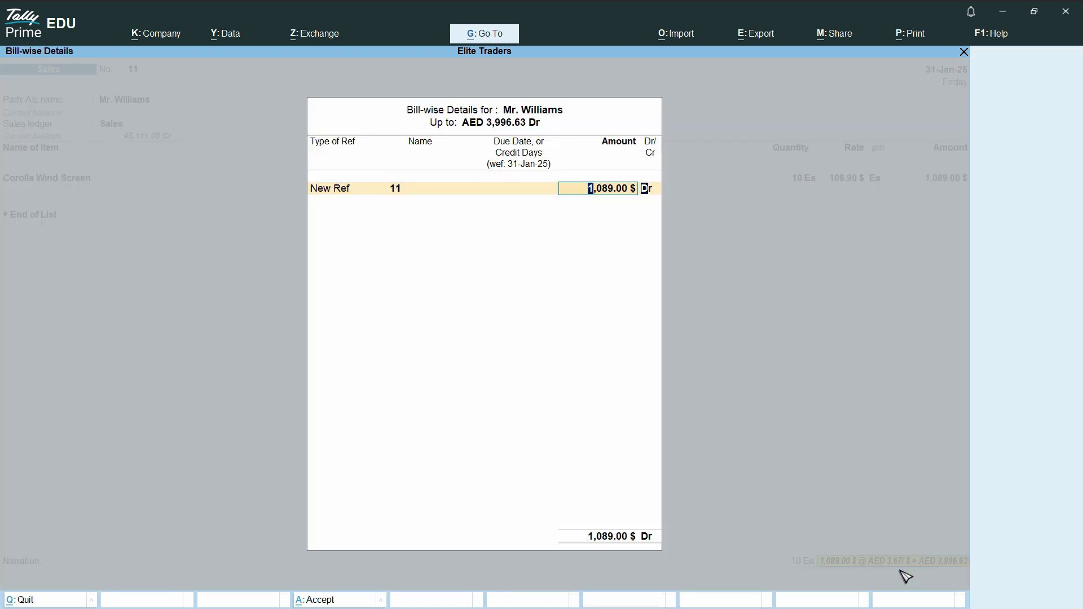
key("Return")
key("Return")
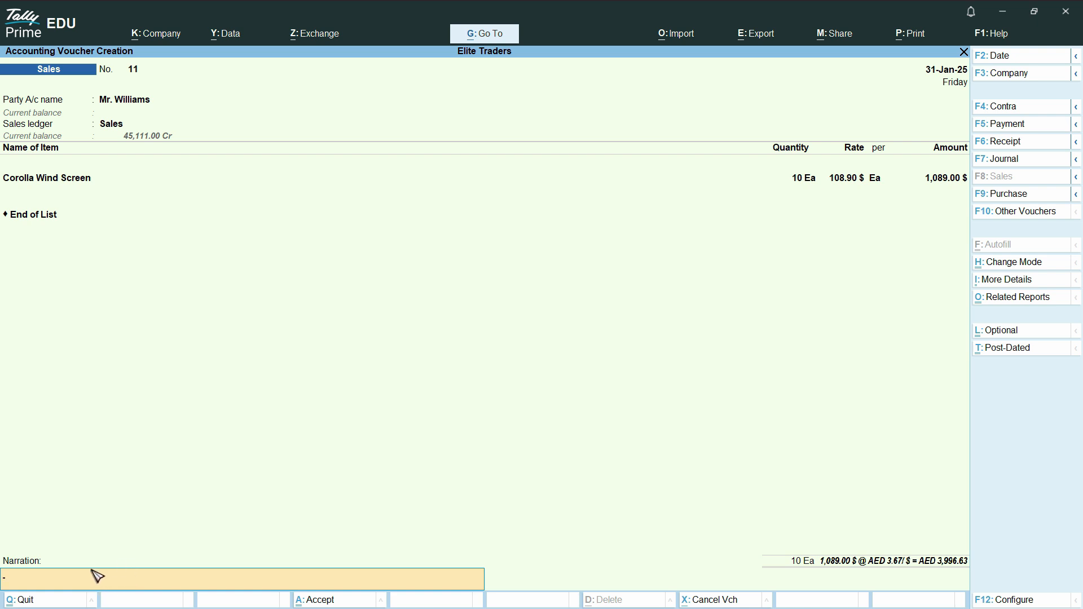
key("ctrl")
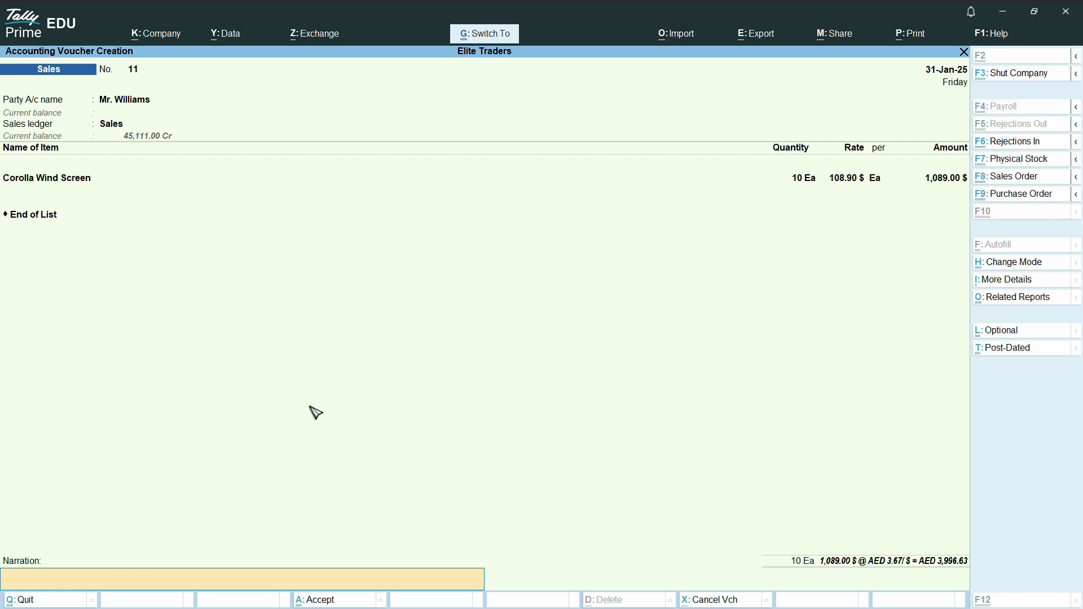
key("ctrl+a")
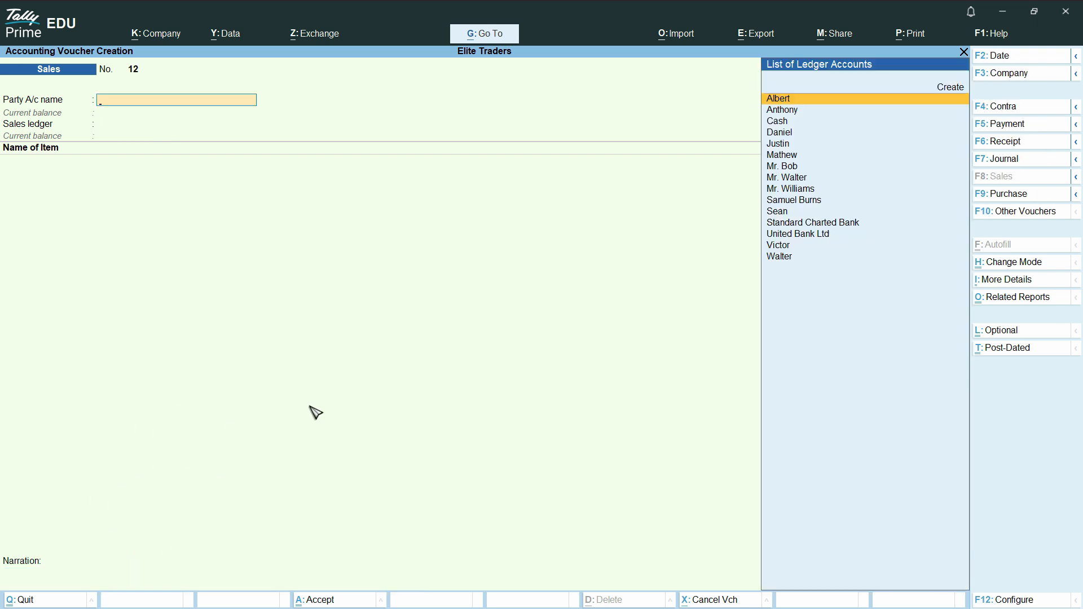
- Start a purchase voucher with supplier invoice number 837893 and keep the invoice date 31-Jan-25
left_click(1010, 194)
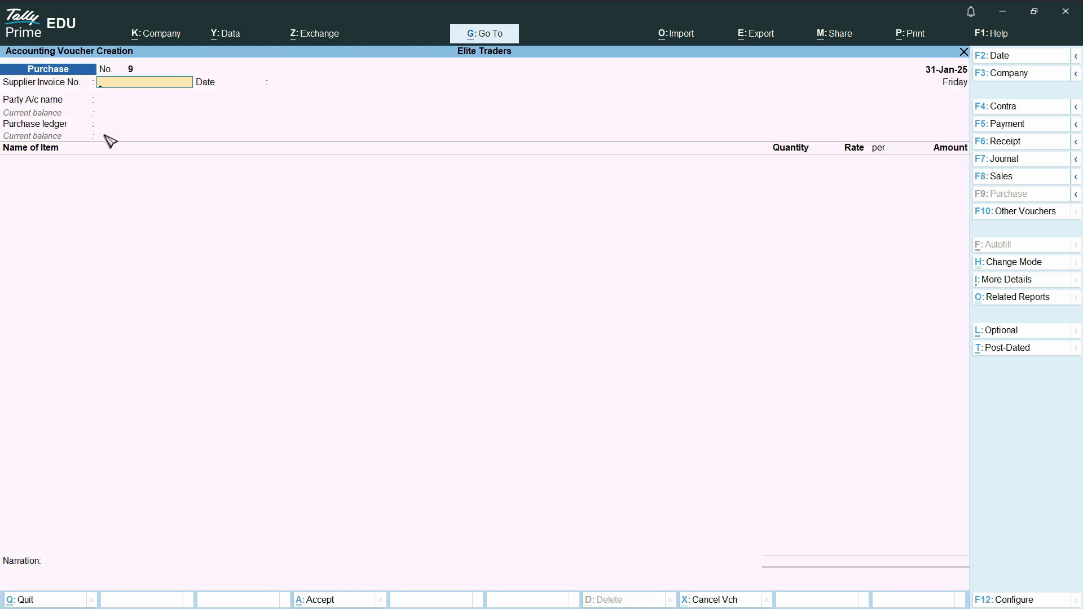
type("837893")
key("Return")
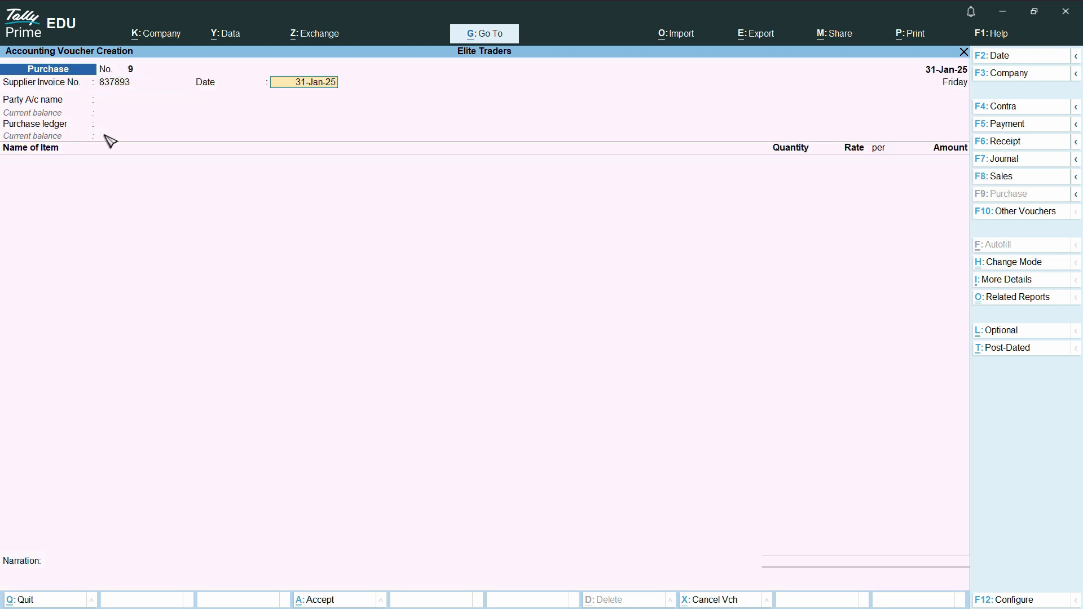
key("Return")
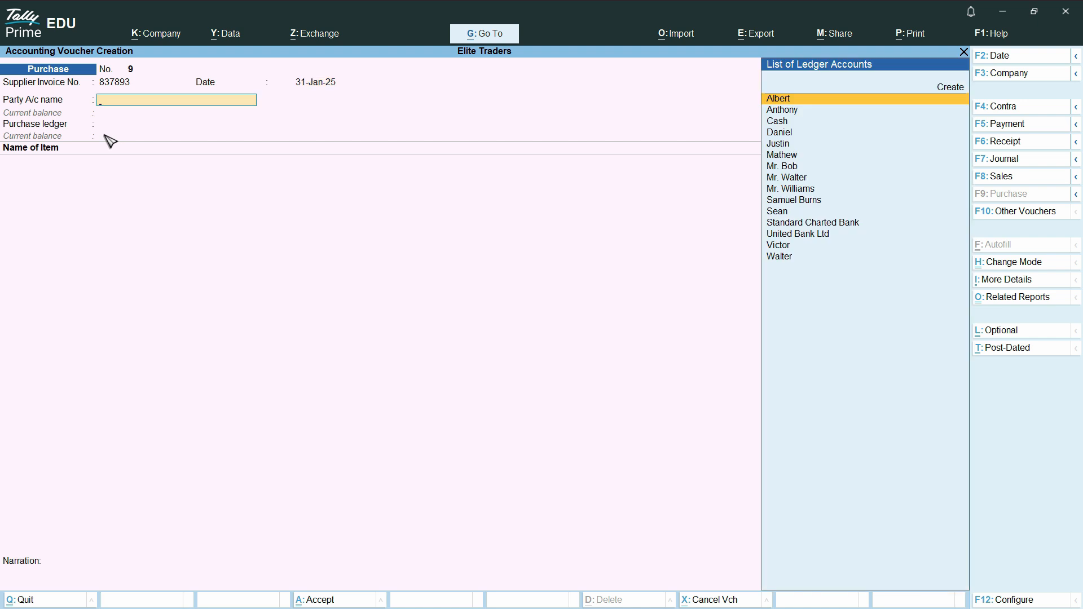
- Create a ledger with the new supplier's name under Accounts Payable, keeping bill-by-bill balances on and the credit days check off
key("alt+c")
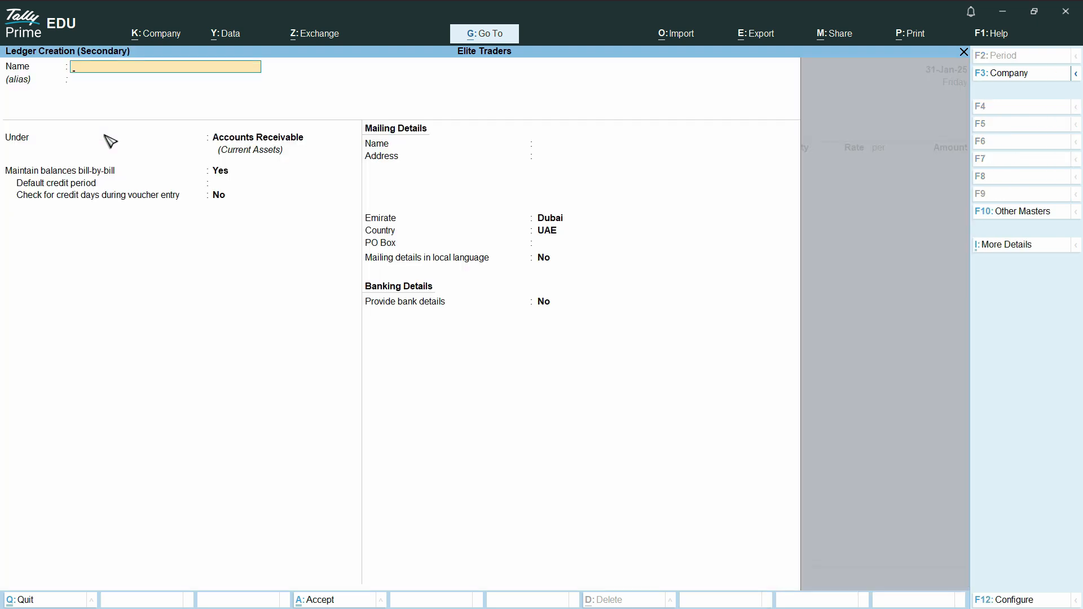
type("Mr. Mac")
key("Return")
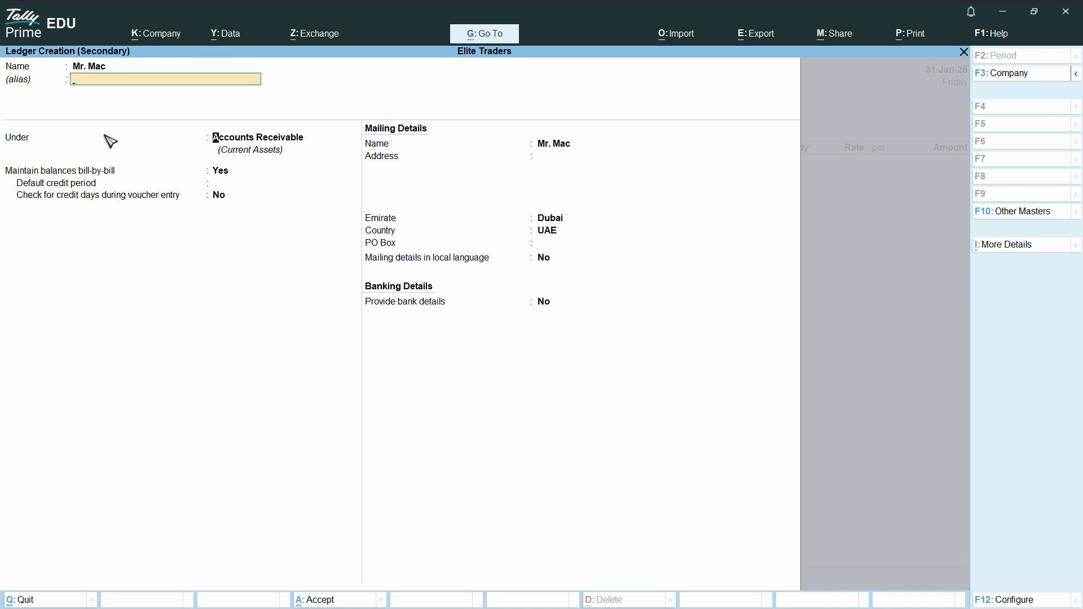
type("acc")
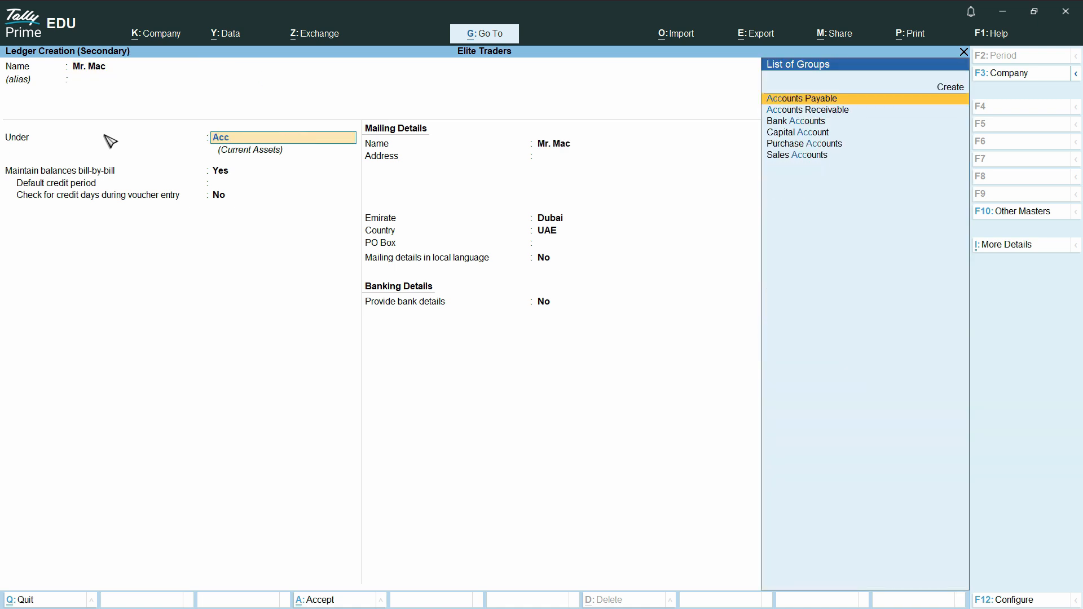
key("Return")
key("Return")
key("Return")
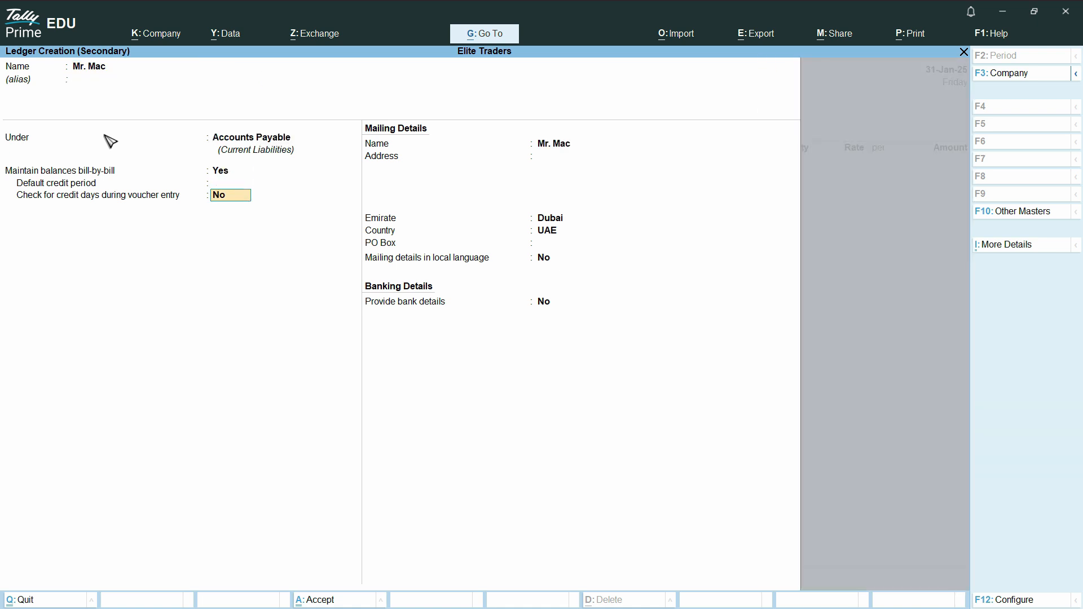
key("Return")
- Set the supplier's country to United States of America and state to Arkansas, and save the ledger
type("uni")
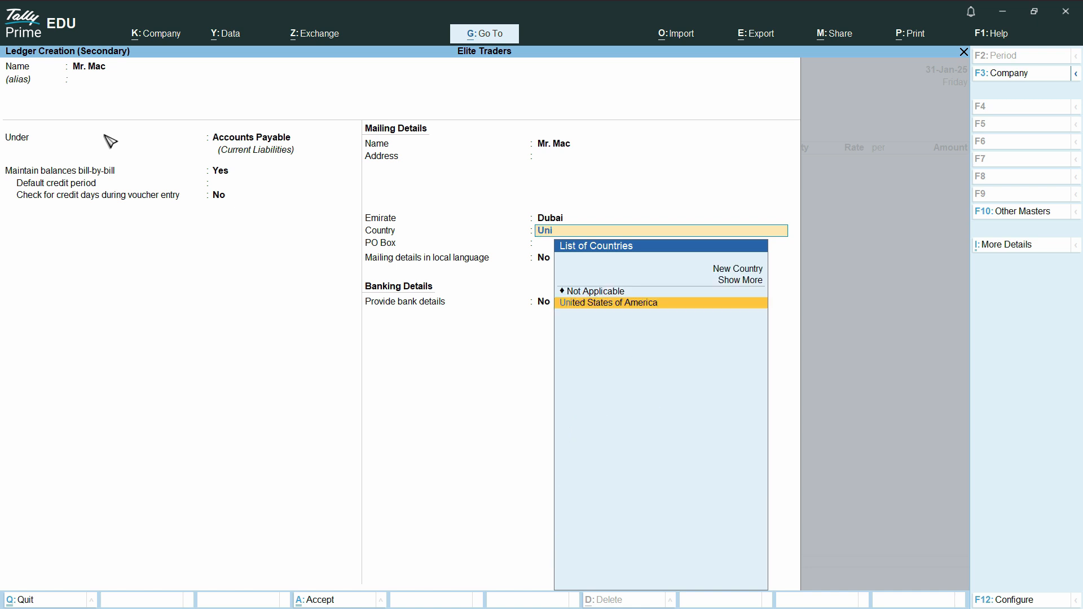
key("Return")
key("Up")
key("Up")
key("Up")
key("Up")
key("Up")
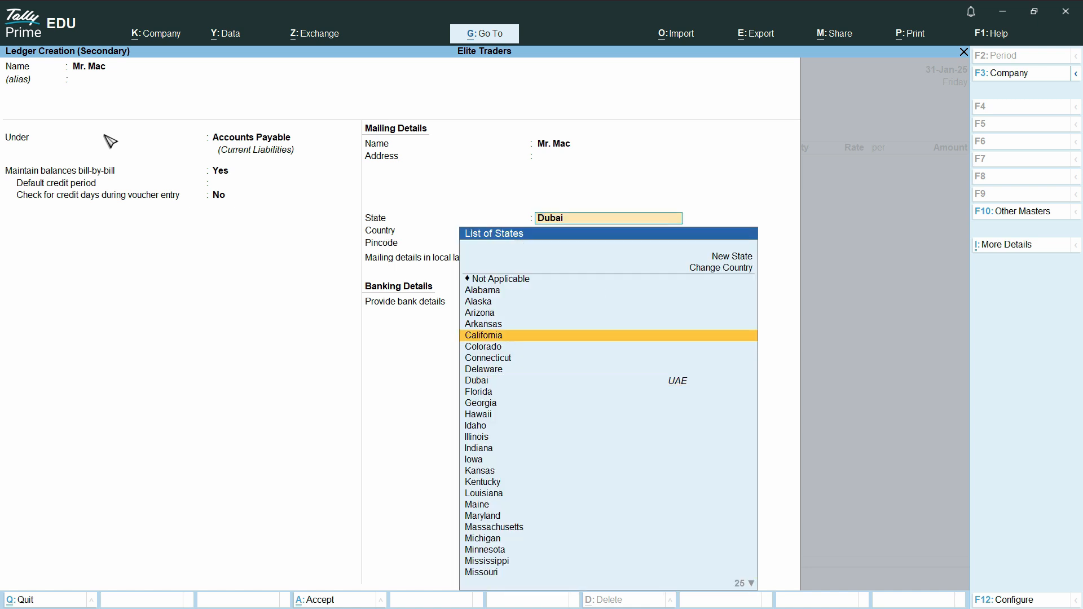
key("Return")
key("ctrl")
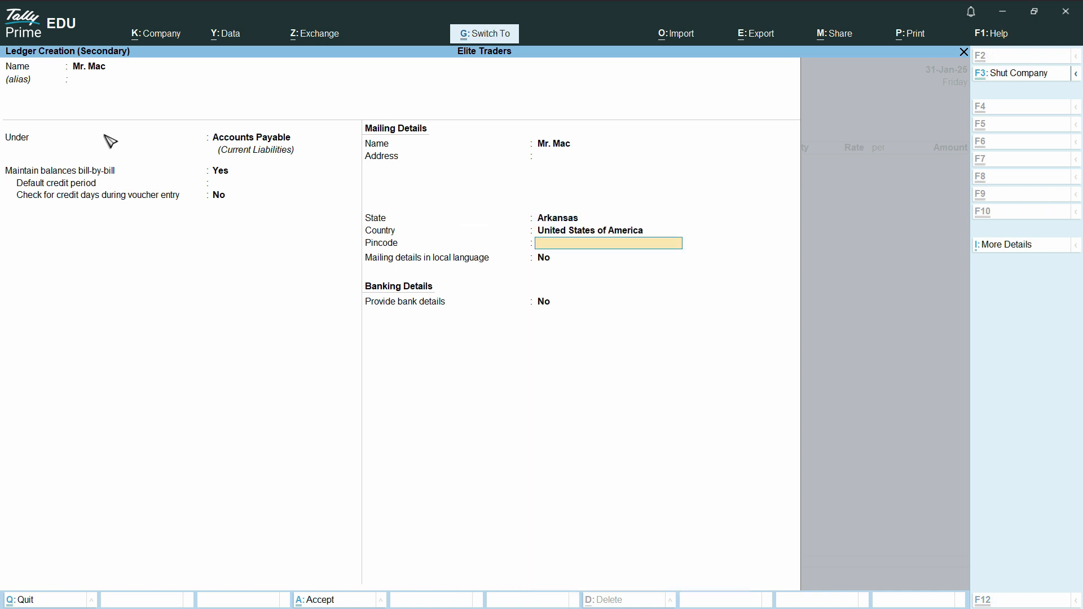
key("ctrl+a")
- Leave the receipt and party details at their defaults and choose Purchases as the purchase ledger
key("Return")
key("Return")
key("Return")
key("Return")
key("Return")
key("Return")
key("Return")
key("Return")
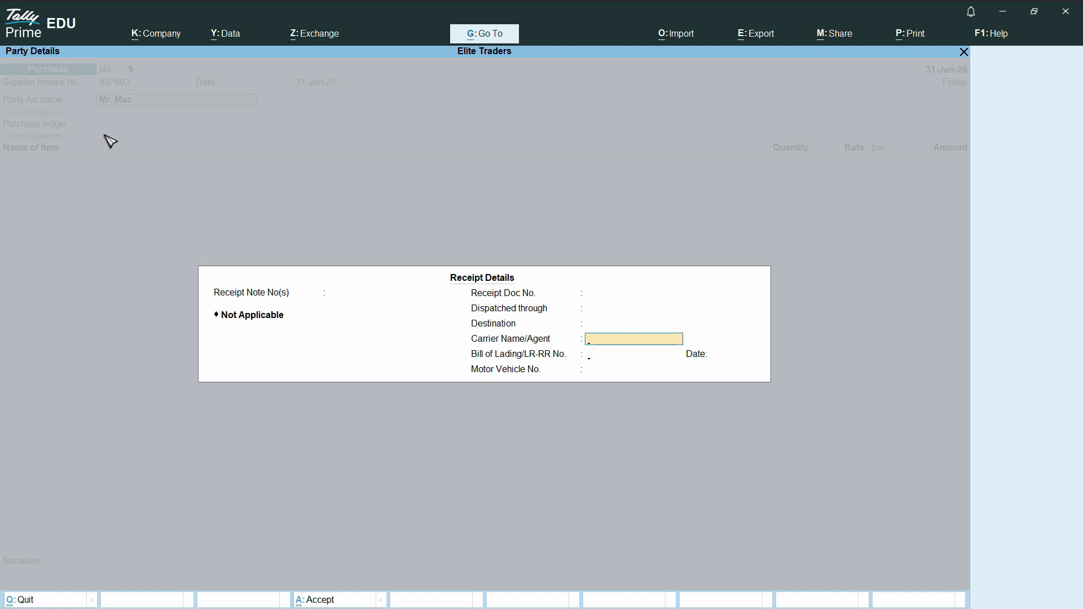
key("Return")
key("Return")
key("Return")
key("Return")
key("Return")
key("Return")
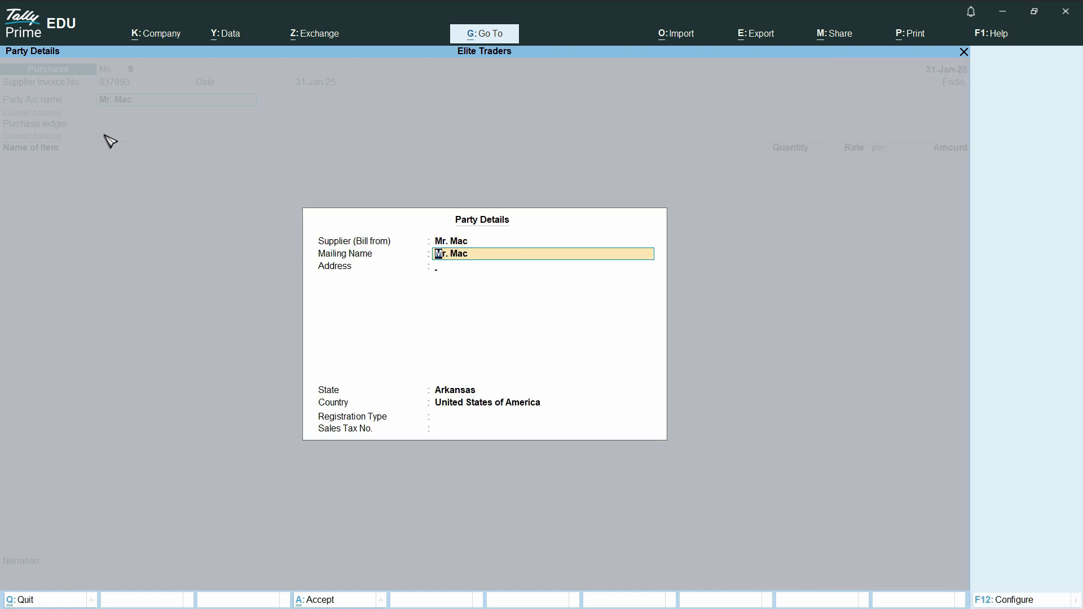
key("Return")
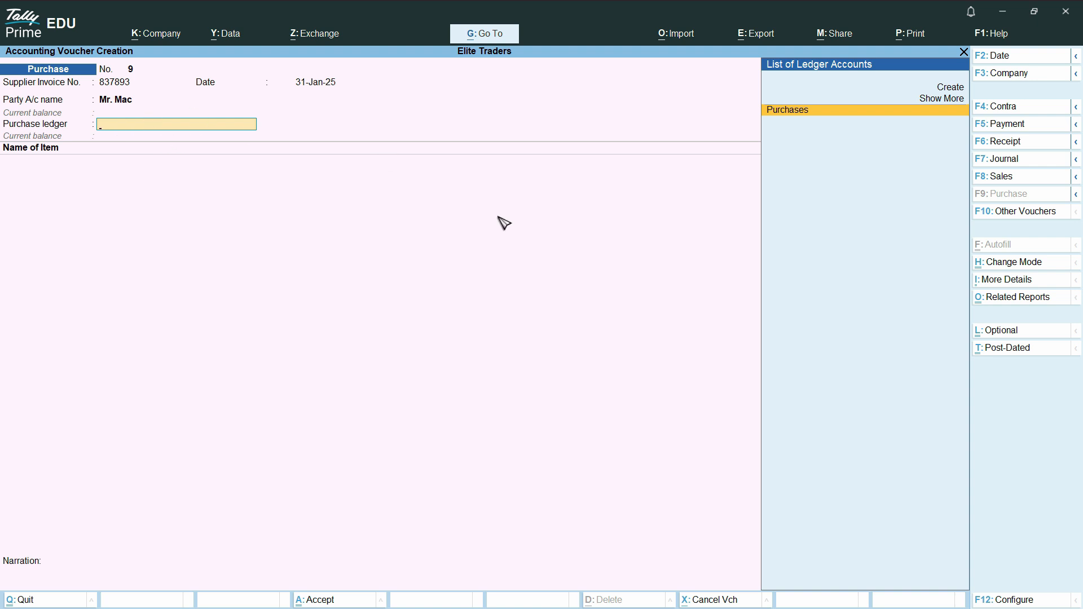
key("Return")
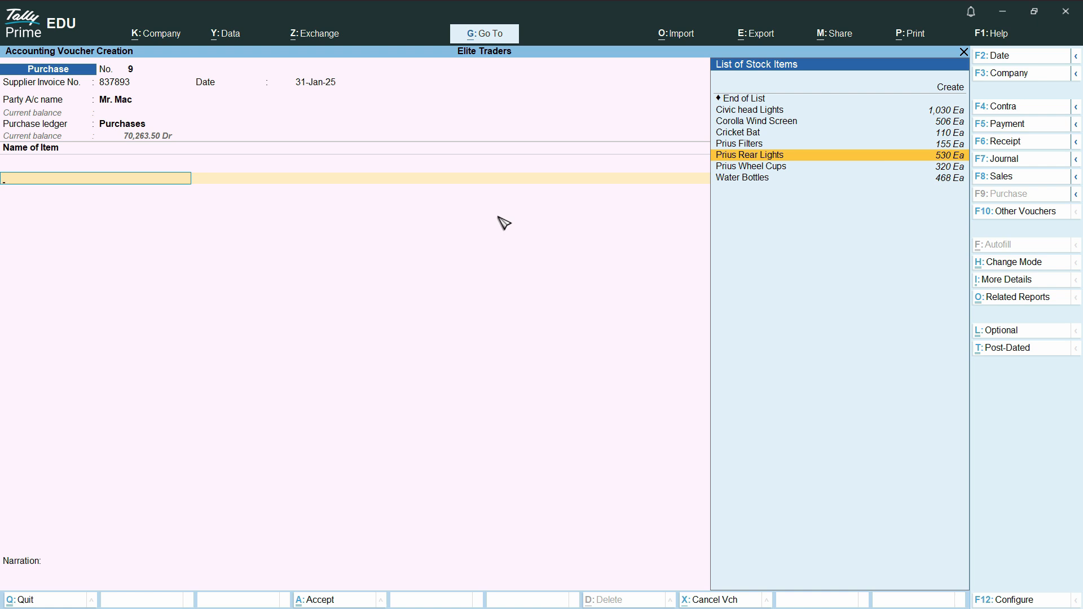
- Add Prius Rear Lights to the voucher from Main Location with a quantity of 10 Ea and no tracking or order number
left_click(833, 156)
key("Return")
key("Return")
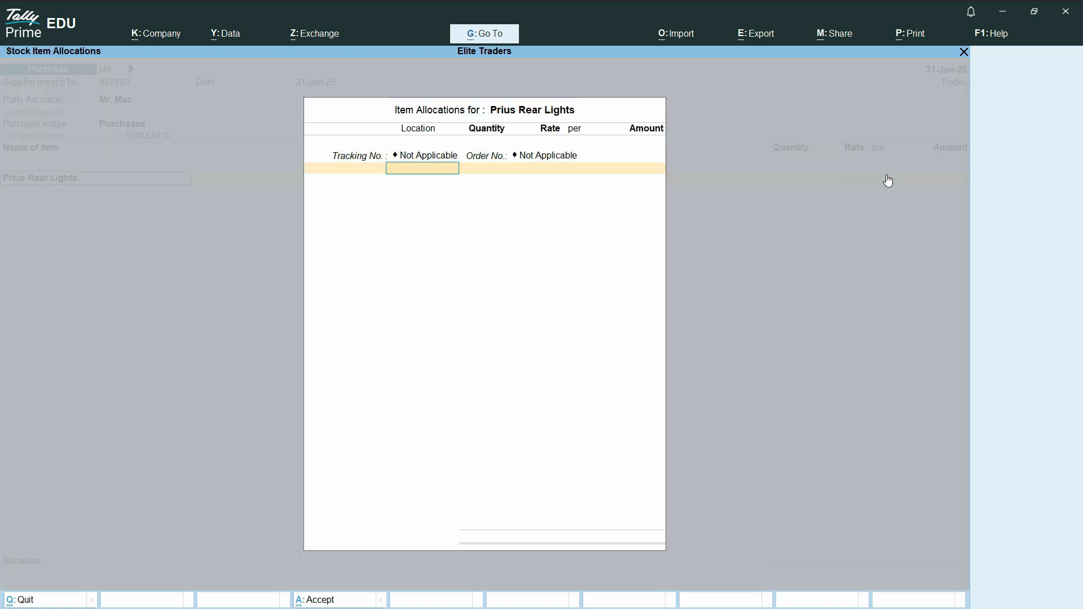
type("Main")
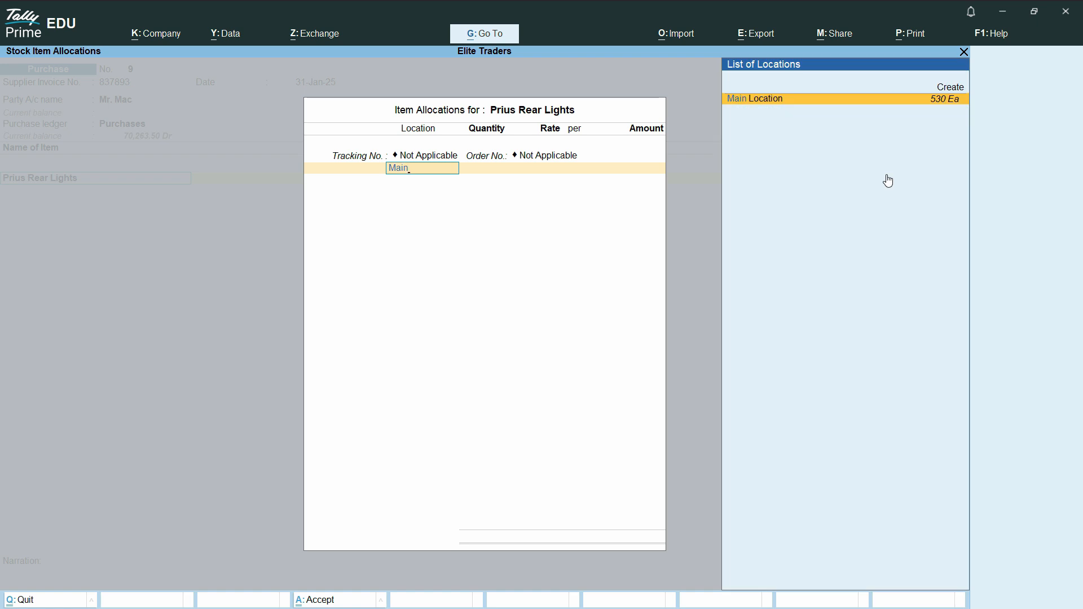
key("Return")
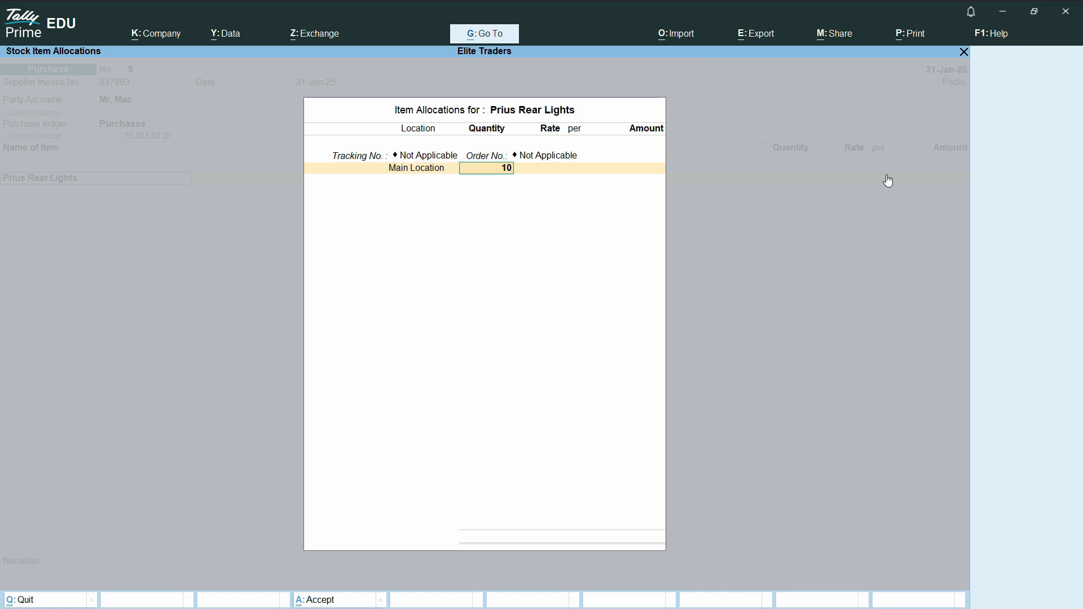
key("Return")
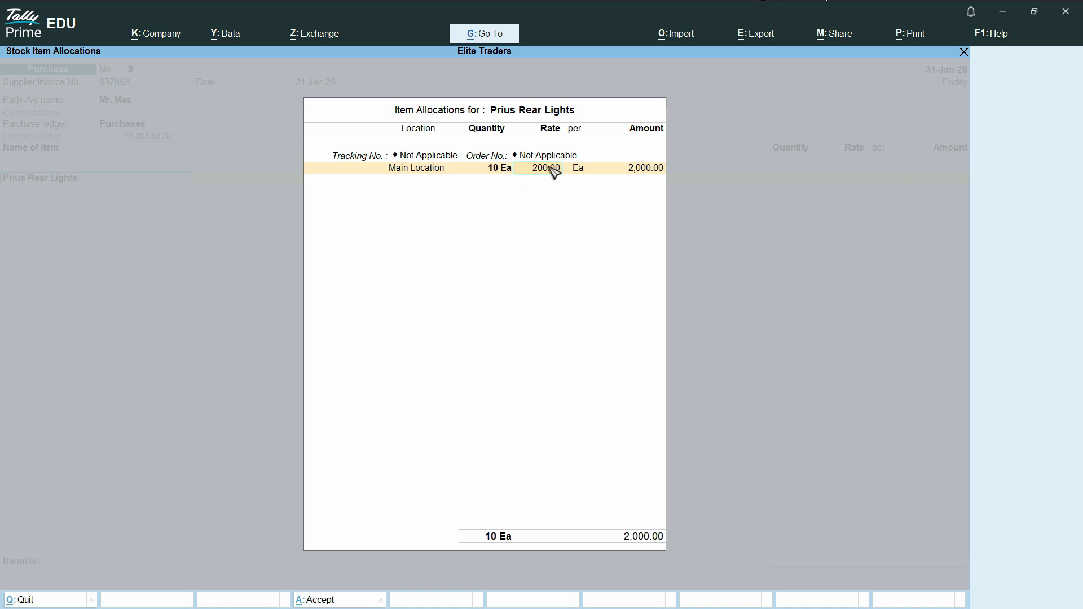
- Switch to the browser's currency converter, convert 200 United Arab Emirates Dirham to US dollars, and pick up the dollar amount
key("alt+Tab")
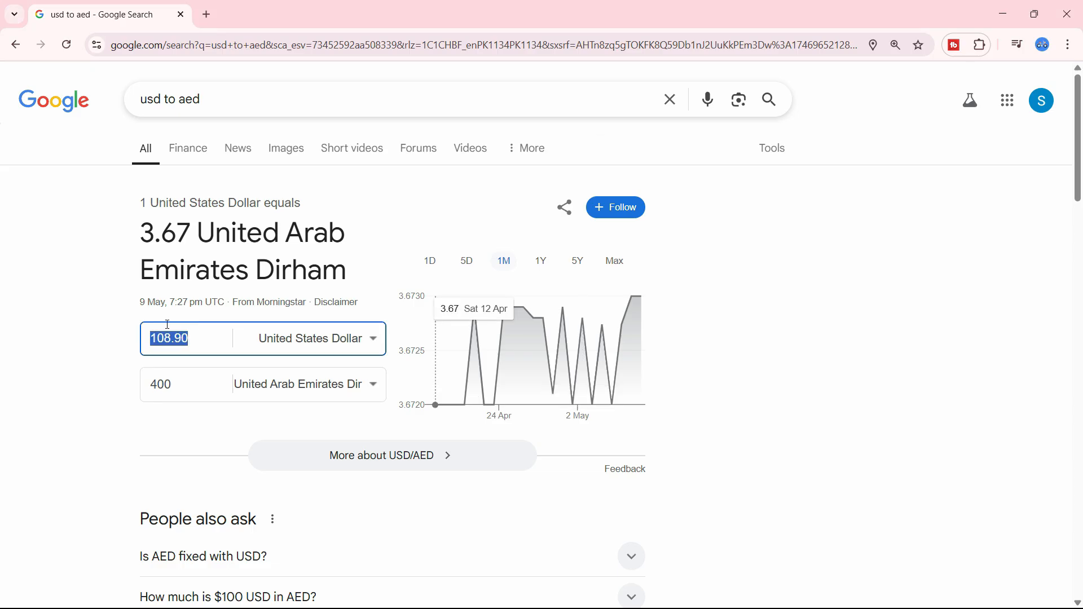
left_click_drag(212, 389, 143, 381)
type("200")
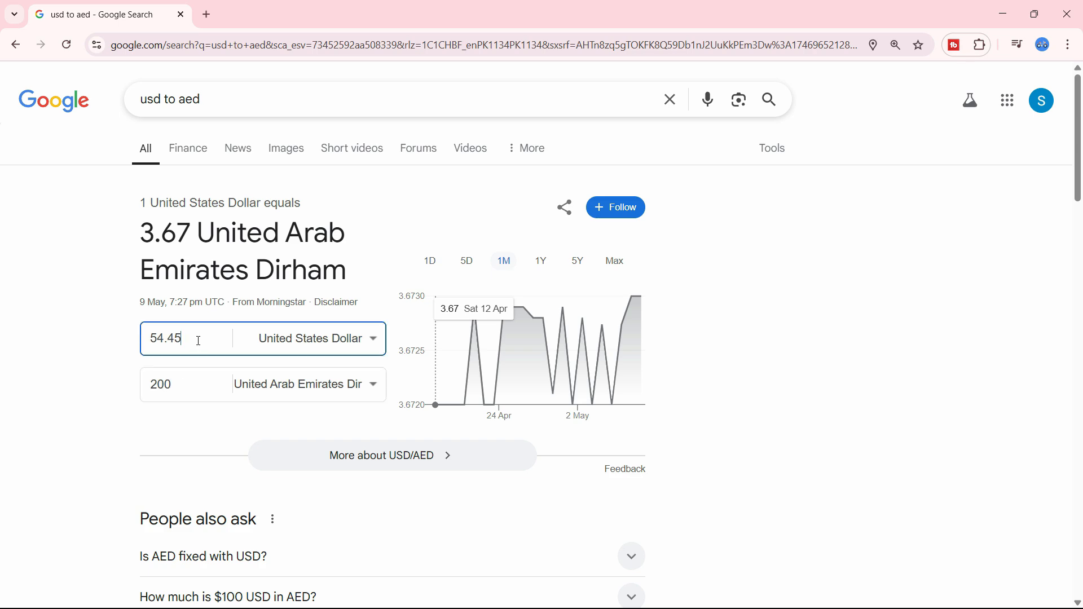
left_click_drag(164, 338, 144, 362)
key("ctrl+c")
- Switch back to TallyPrime, set the rear lights' rate to $54.45 per Ea, and accept the AED 3.70/$ rate of exchange
key("alt+Tab")
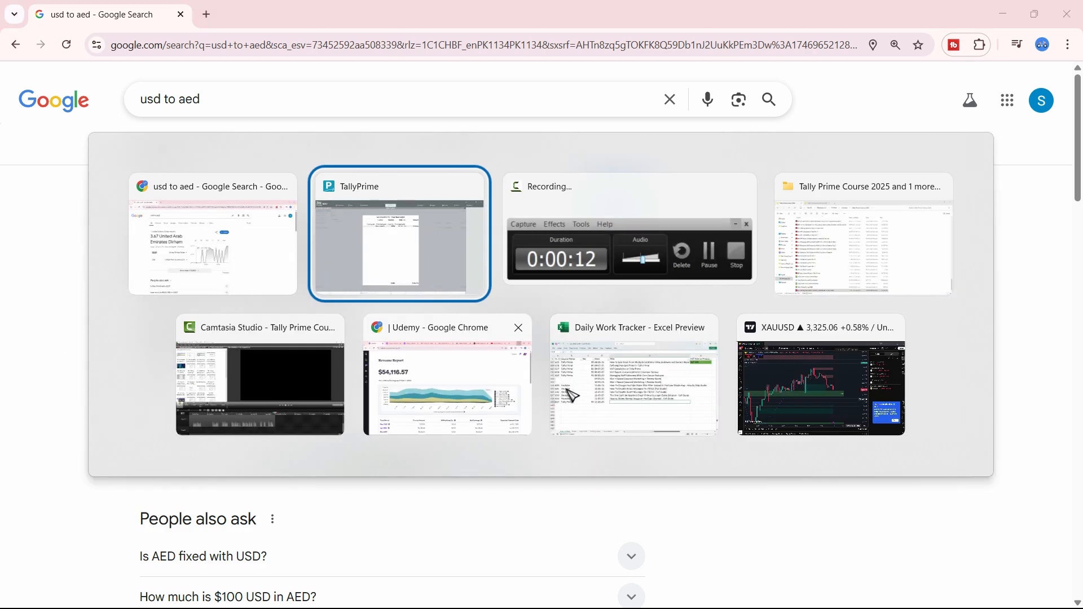
type("$")
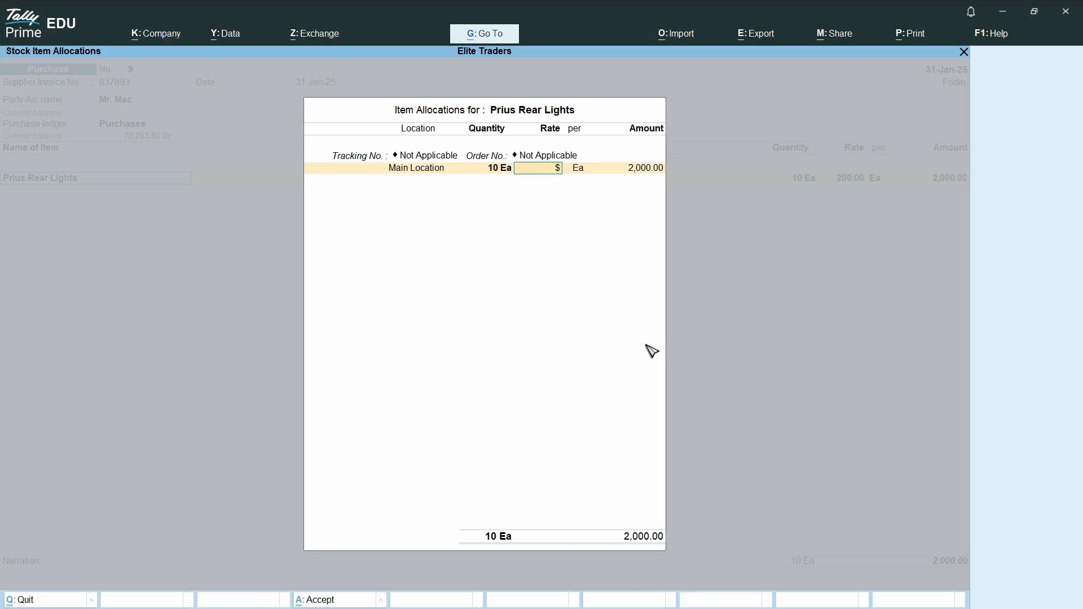
key("ctrl+v")
key("Return")
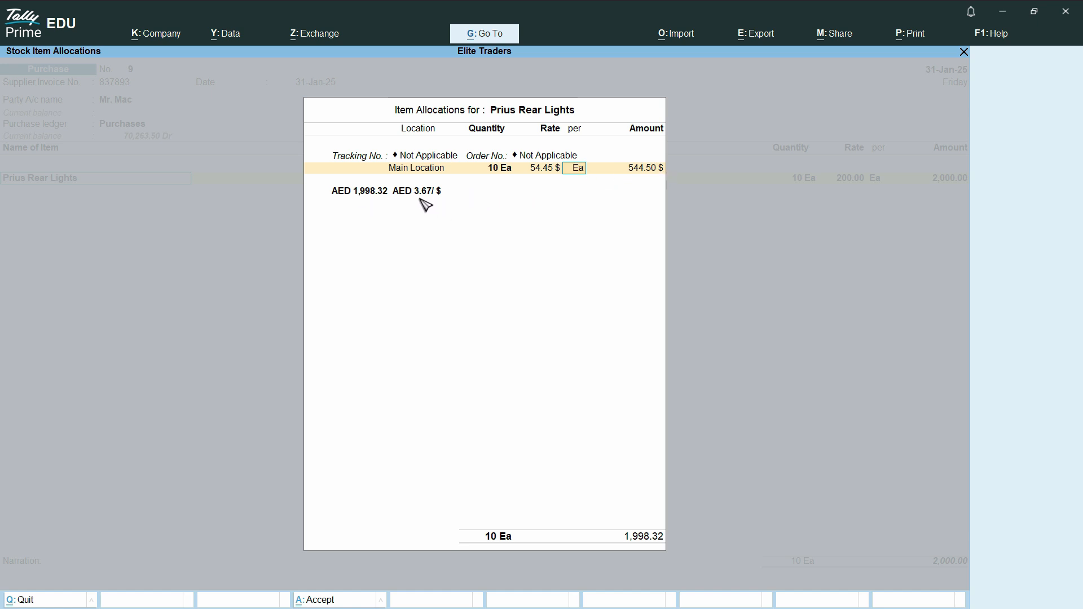
key("Return")
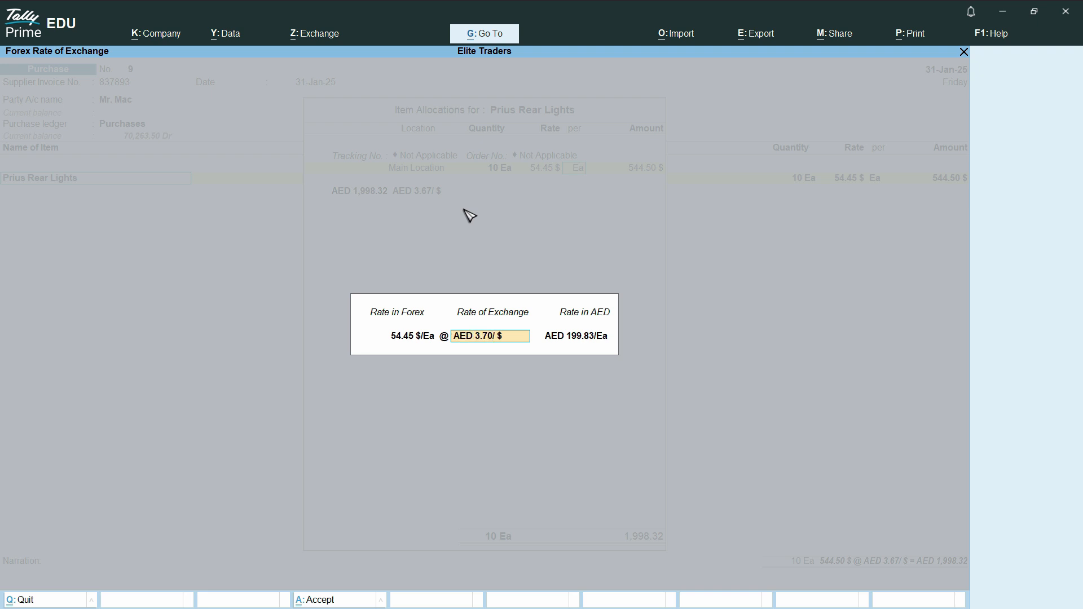
key("Return")
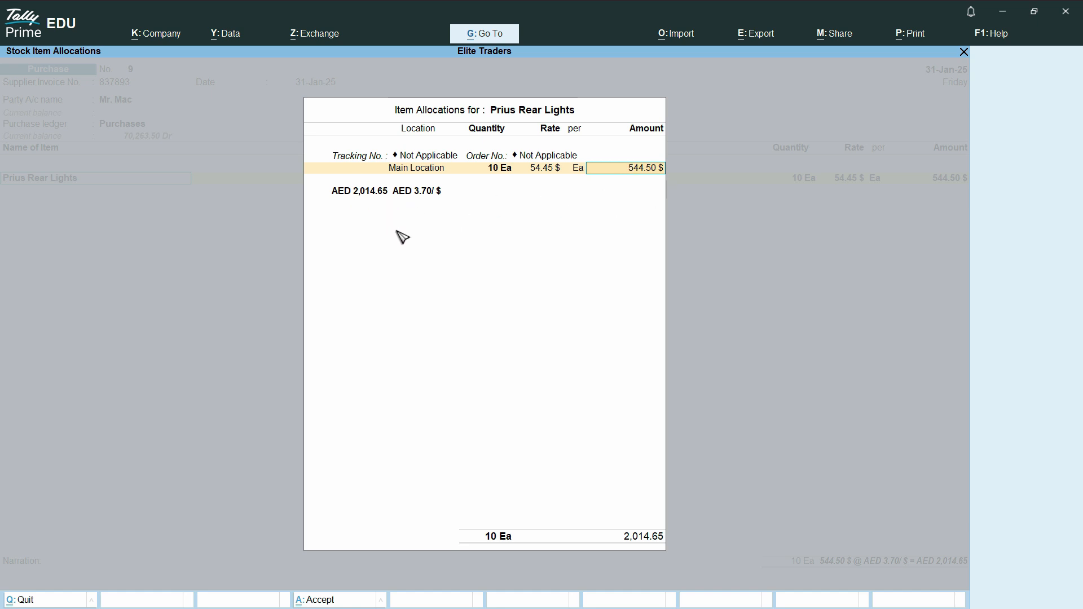
- Accept the rear lights' amount of 544.50 $, end the allocation list, and keep the default taxable value
key("Return")
key("Return")
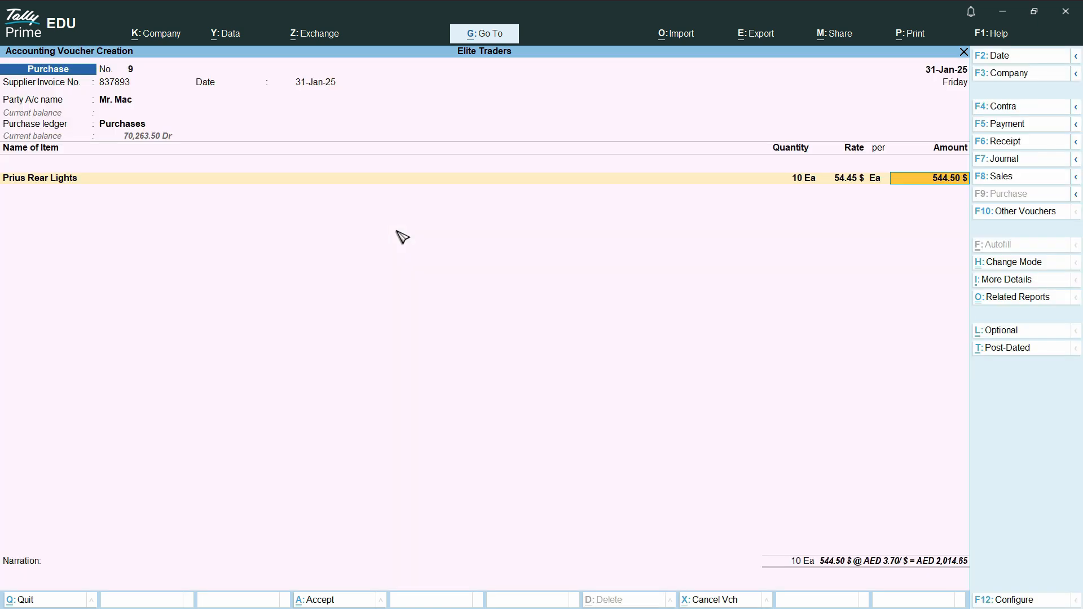
key("Return")
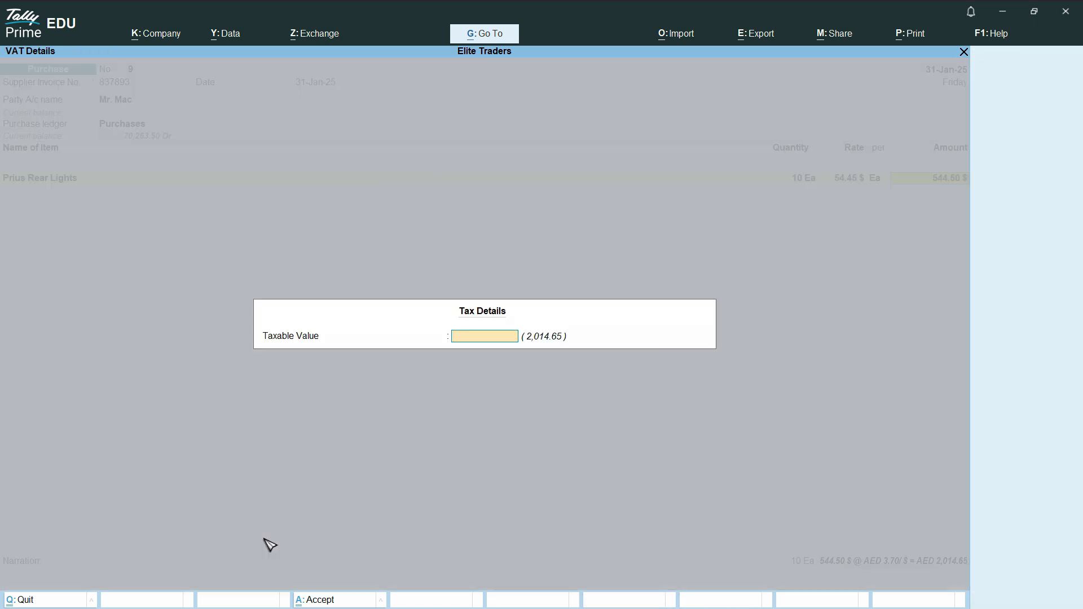
key("Return")
- End the item list and save the purchase voucher with bill-wise New Ref 837893 for 544.50 $
key("Return")
key("Return")
key("Return")
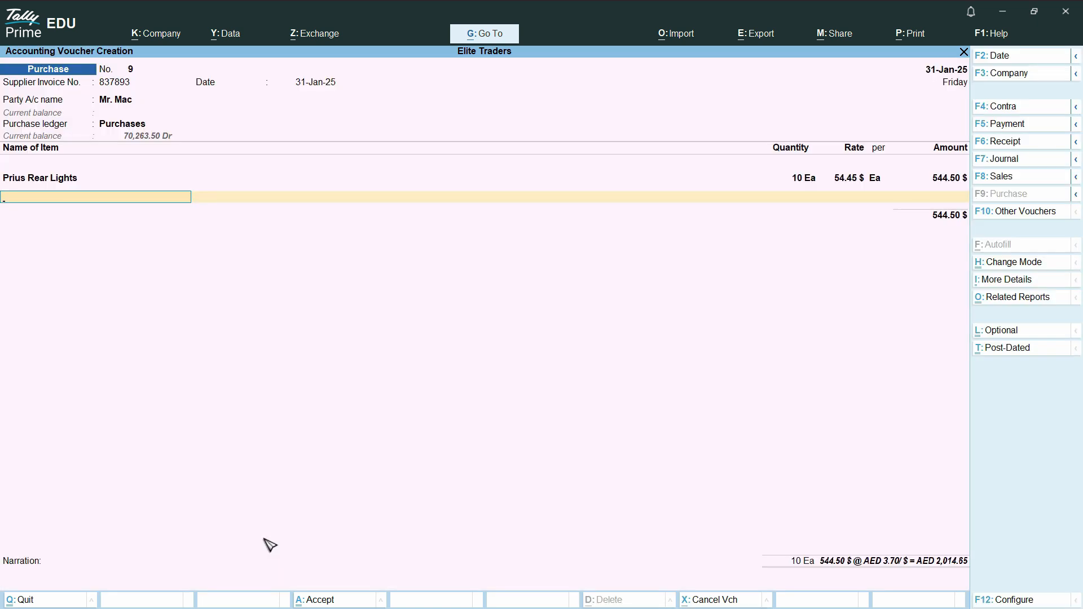
key("Return")
key("Return")
key("Return")
key("Return")
key("Return")
key("Return")
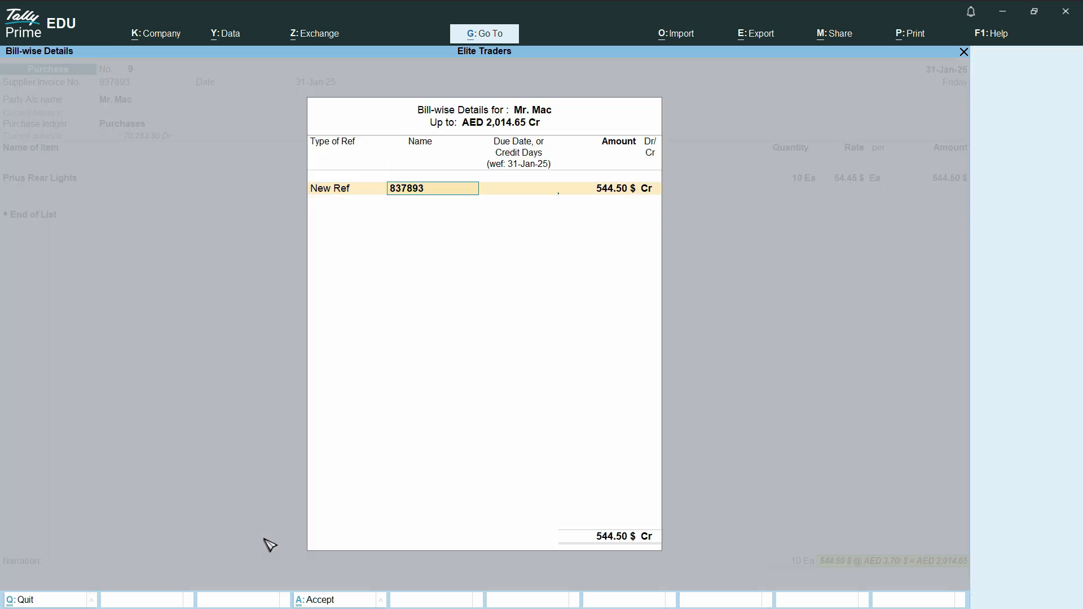
key("Return")
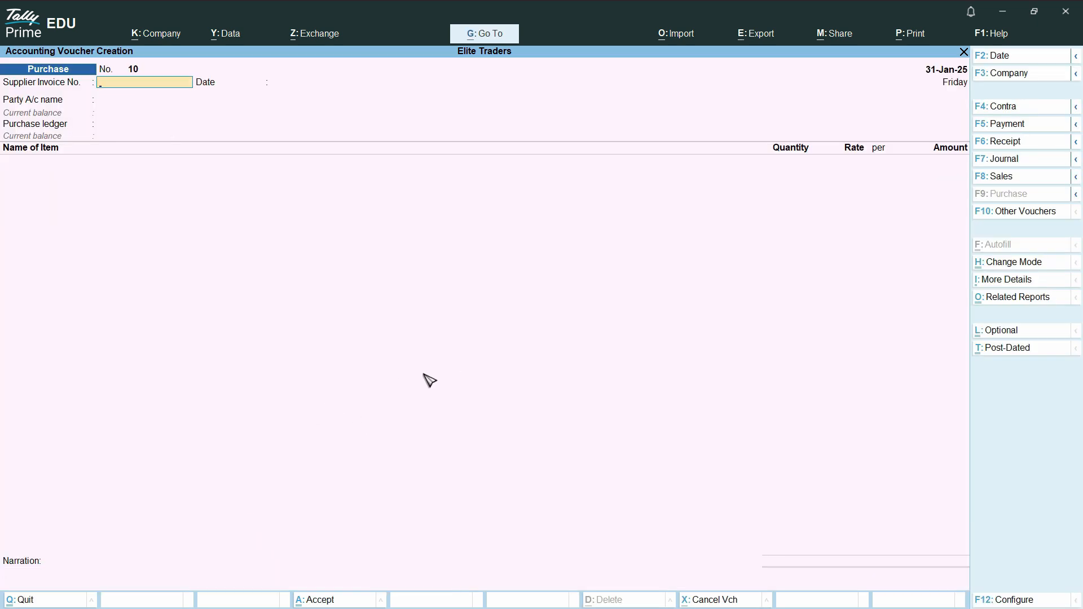
- Leave voucher creation and display the ledger vouchers of the supplier from the dollar purchase, using the Account Books reports
key("Escape")
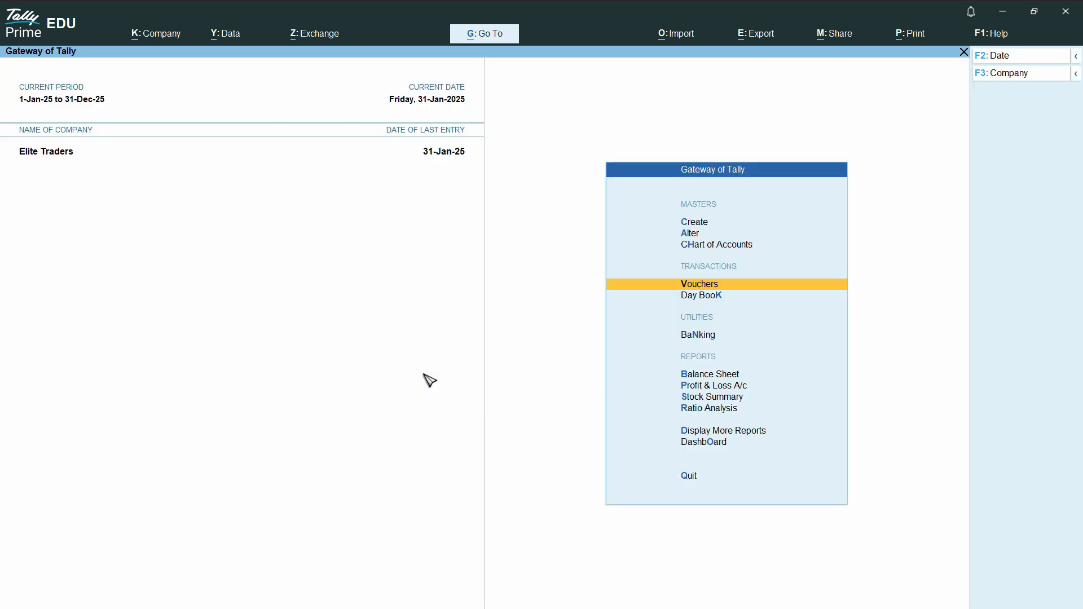
left_click(725, 432)
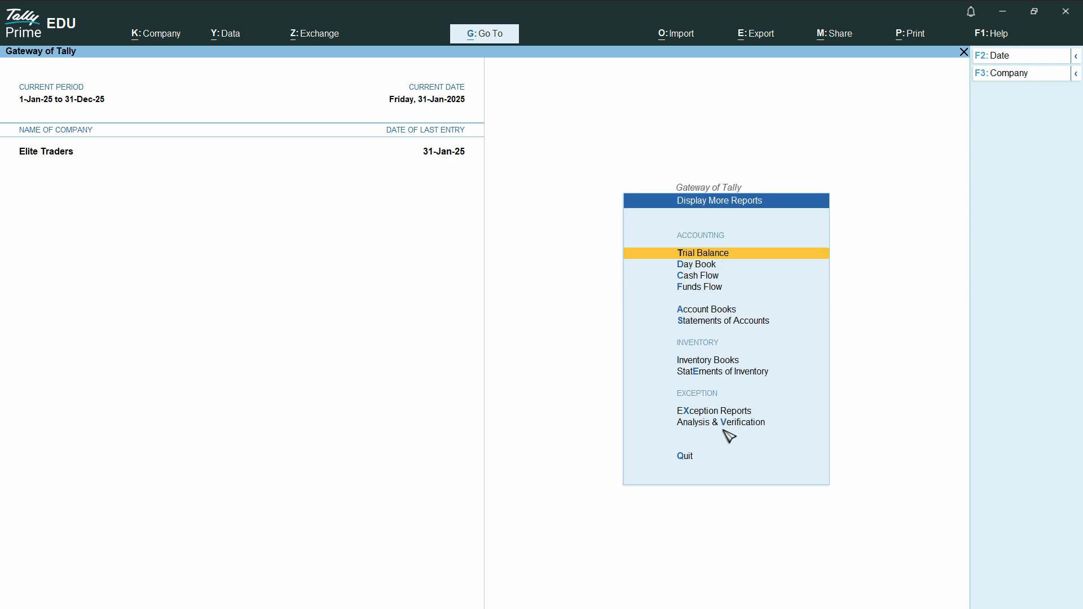
left_click(711, 309)
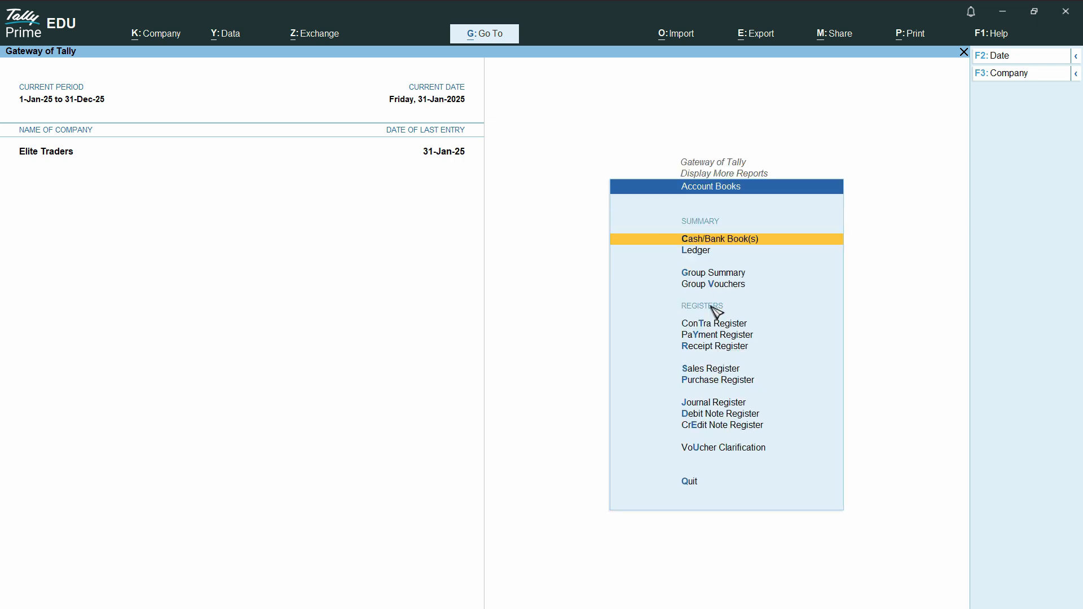
left_click(697, 251)
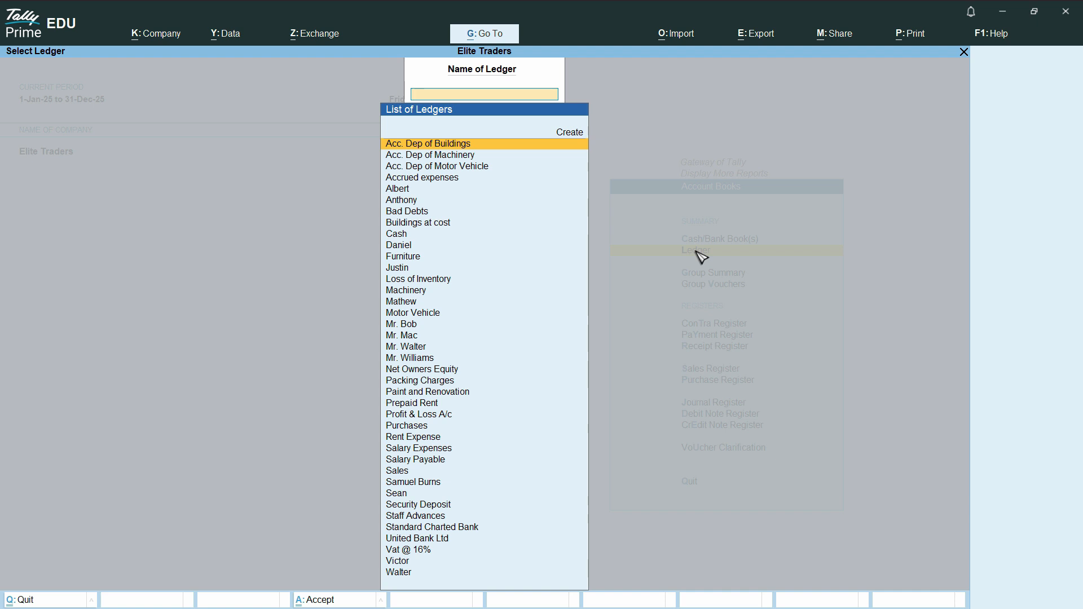
type("Mac")
key("Down")
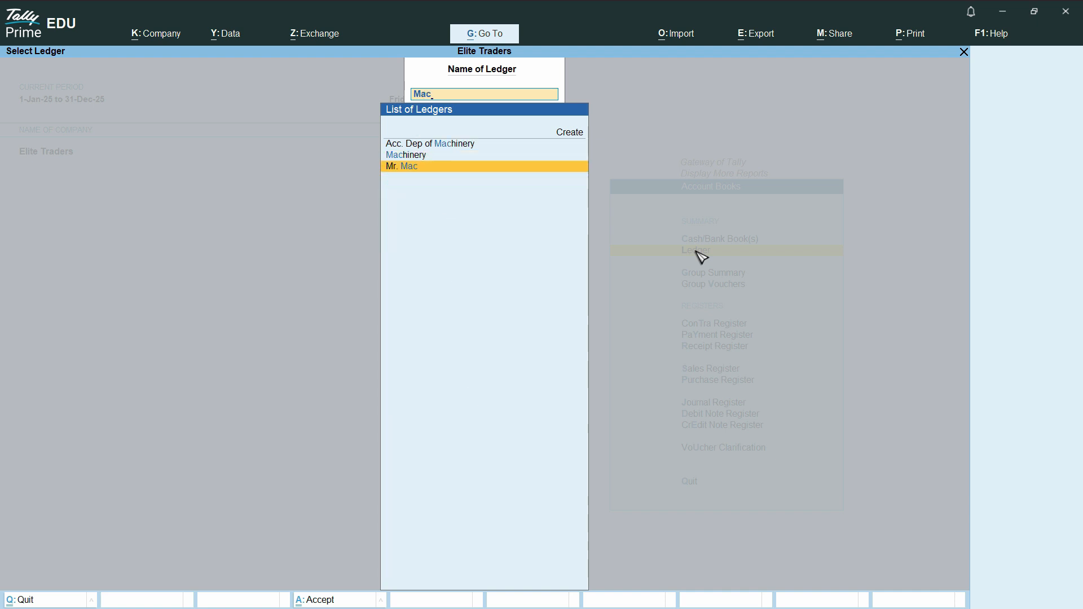
key("Return")
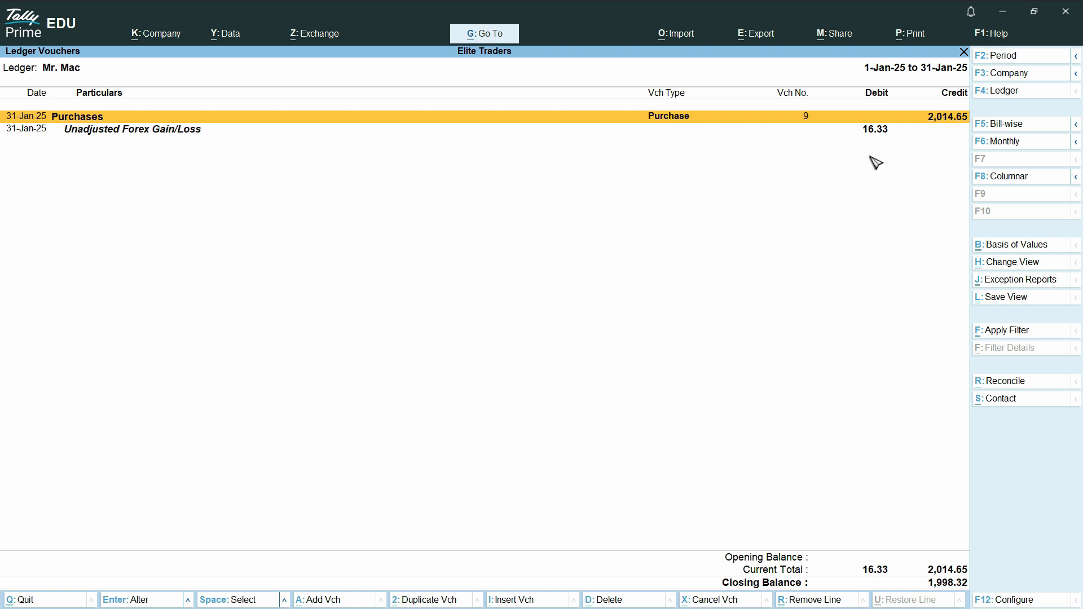
- Examine the purchase credit and the Unadjusted Forex Gain/Loss line in the supplier's ledger, and close the report
left_click(817, 128)
left_click(937, 118)
left_click(873, 132)
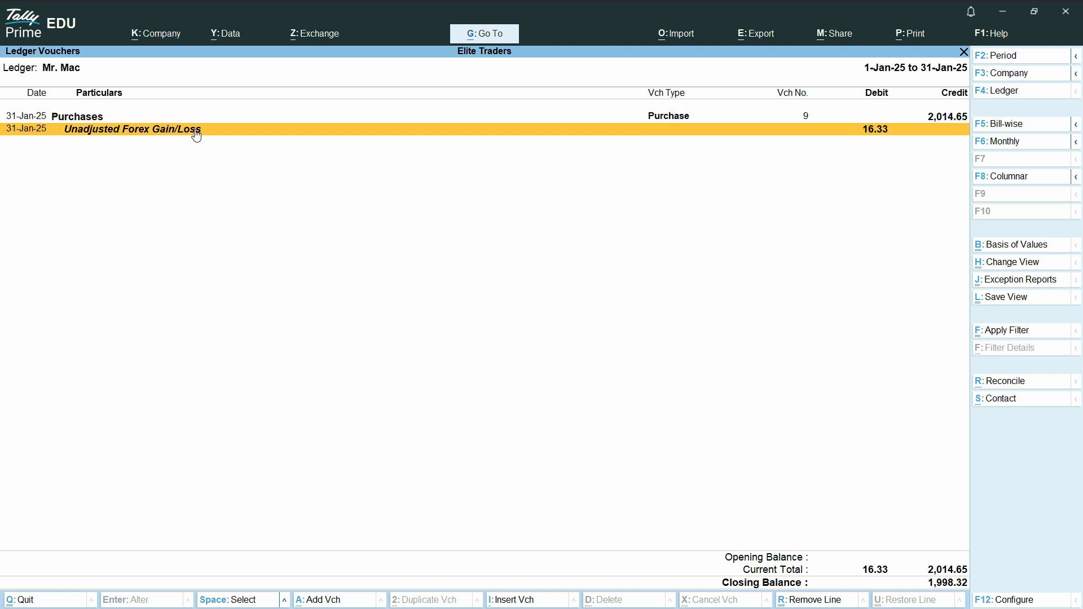
key("Escape")
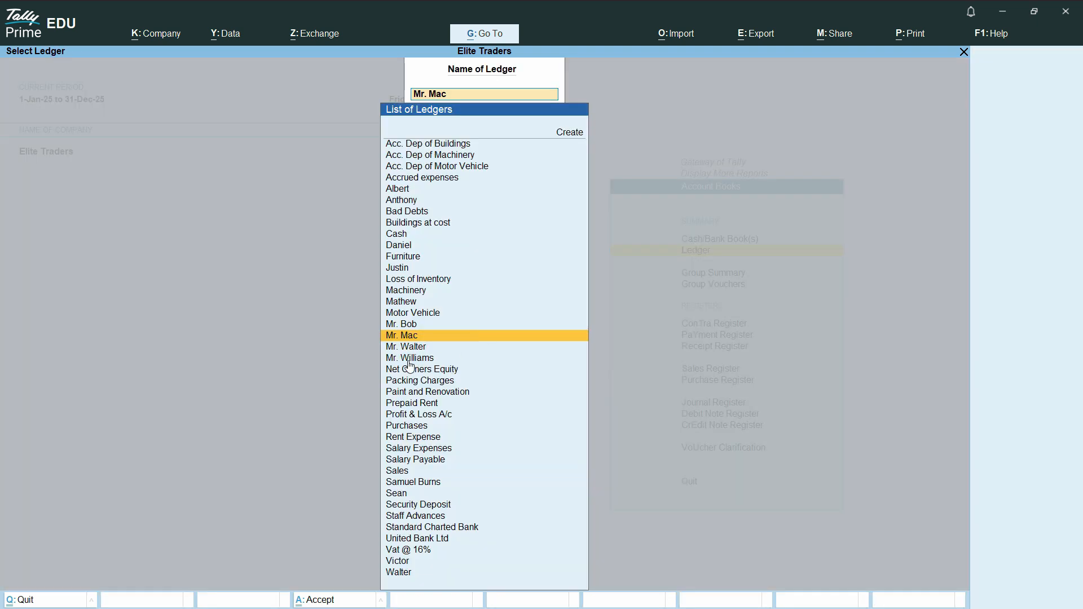
- Display the ledger of the customer from the dollar sale and set Show Forex transactions only to Yes in its basis of values
left_click(426, 359)
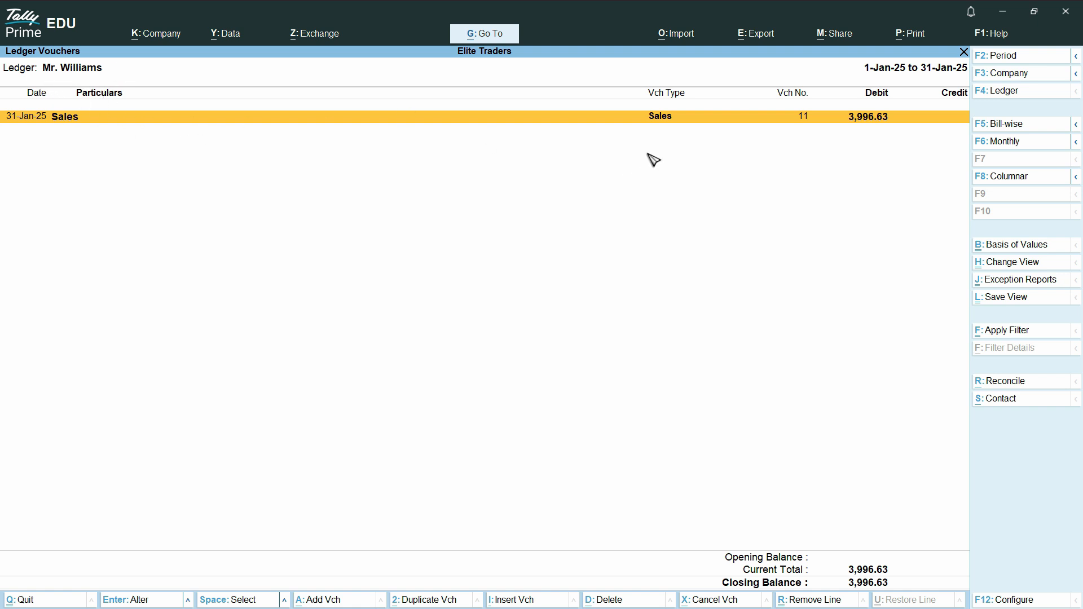
left_click(1027, 245)
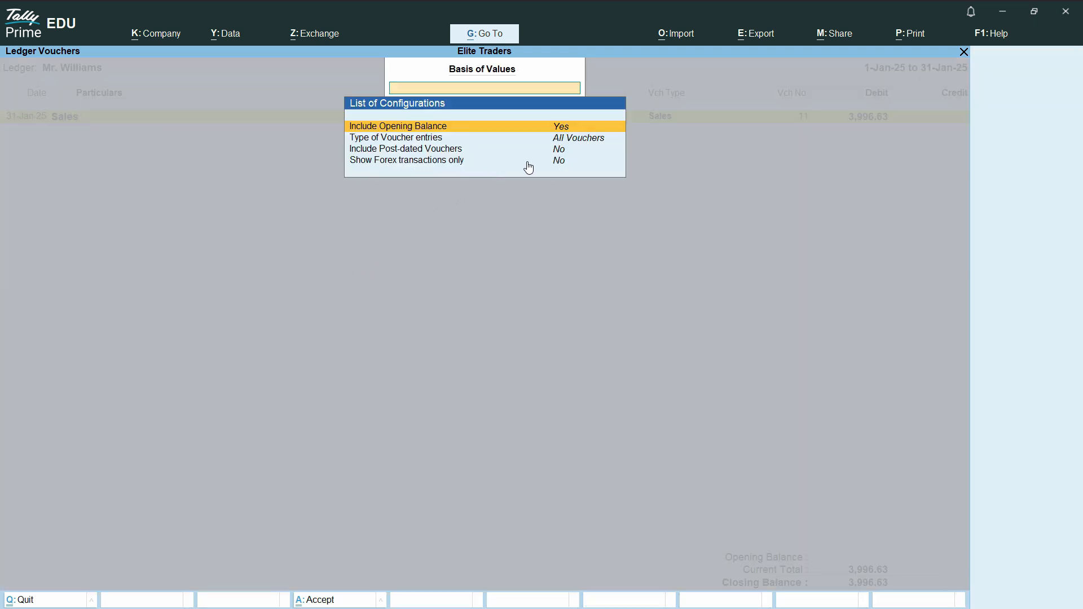
left_click(562, 160)
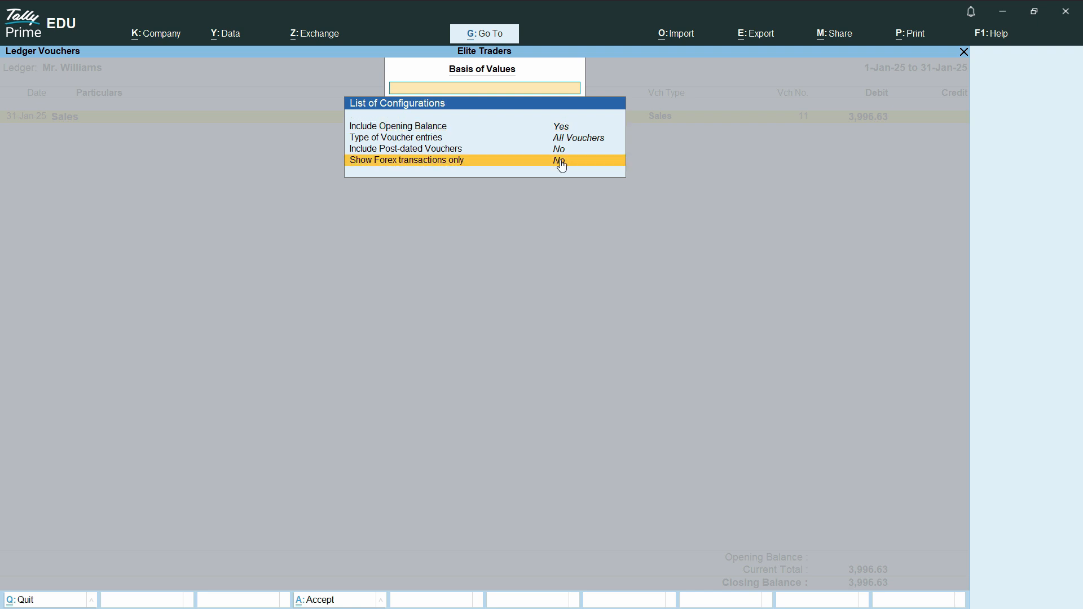
left_click(562, 163)
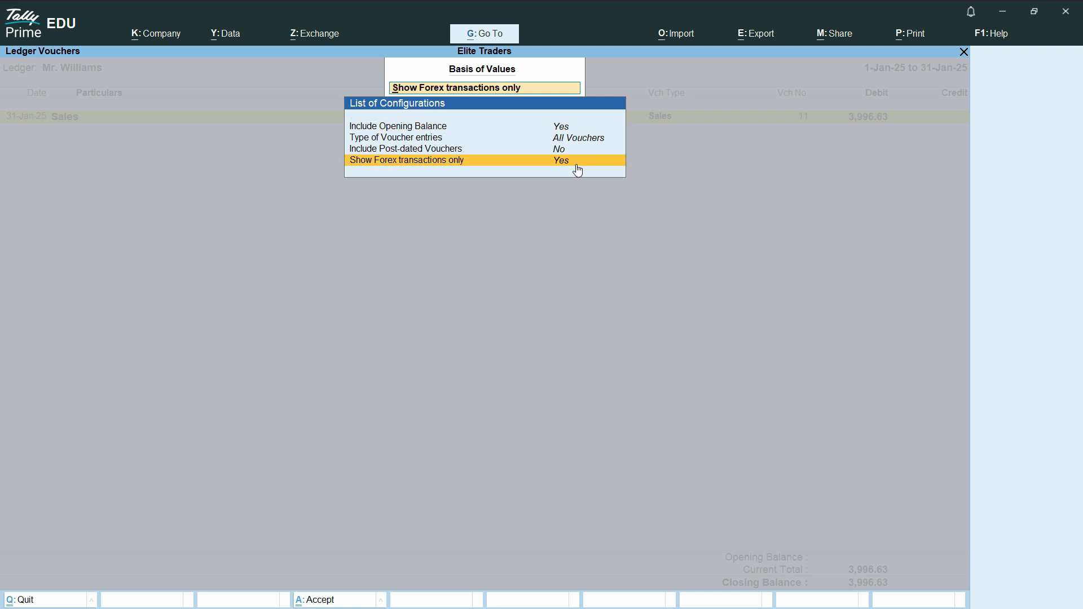
key("ctrl+a")
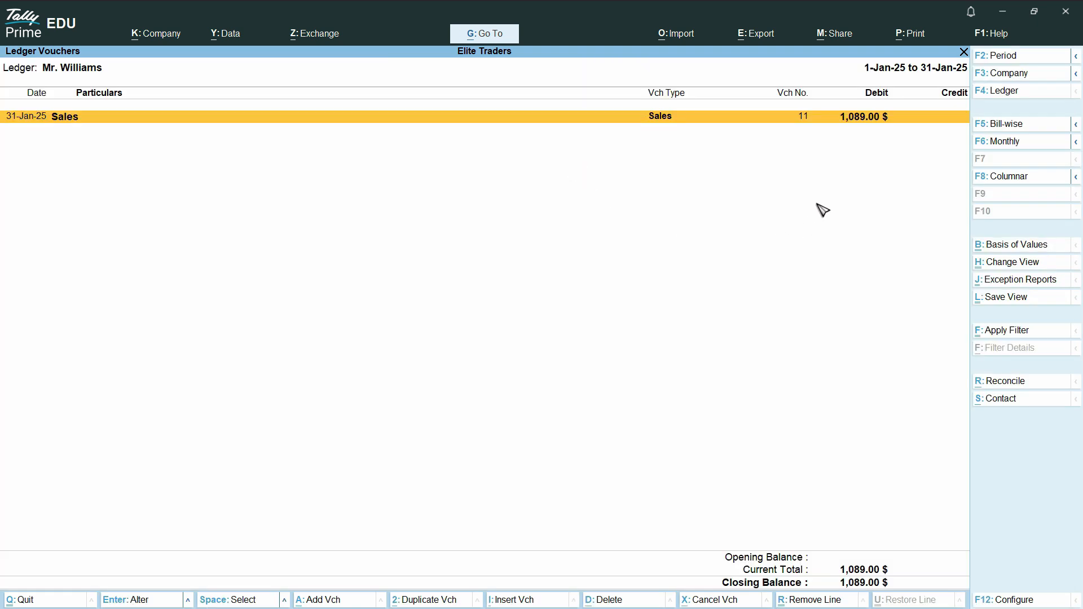